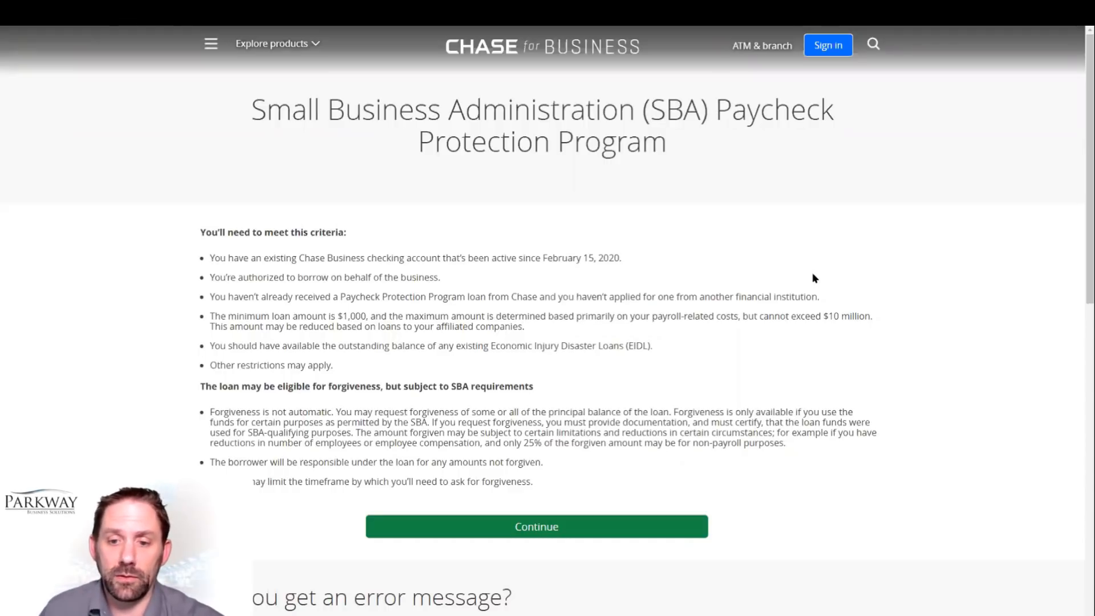
Step: Start the Paycheck Protection Program loan application and proceed past the introductory requirements and forgiveness criteria
click(538, 532)
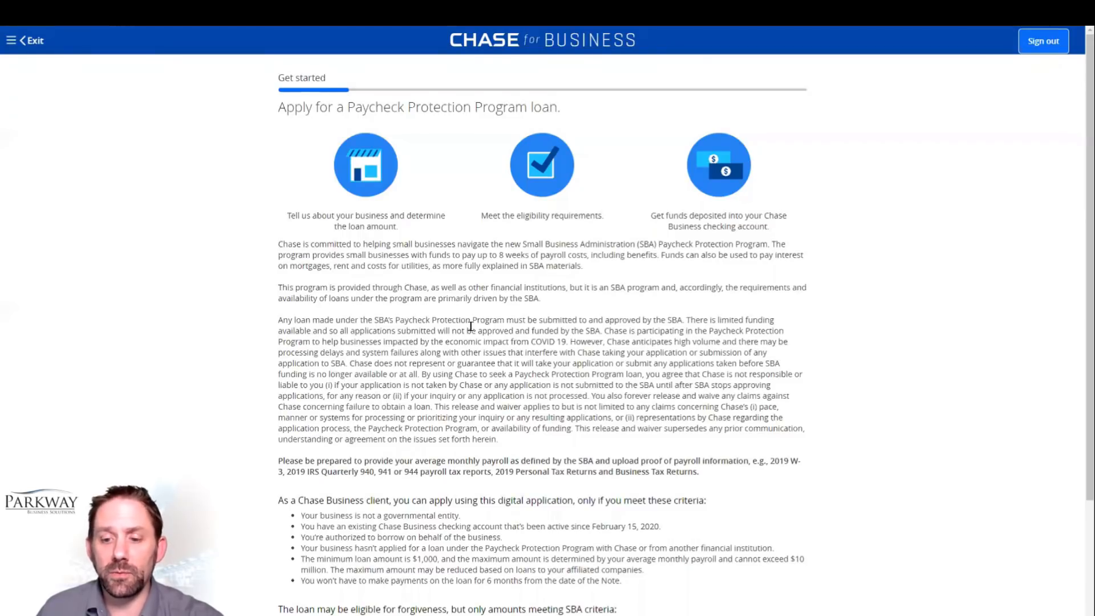
scroll(471, 326, down, 2)
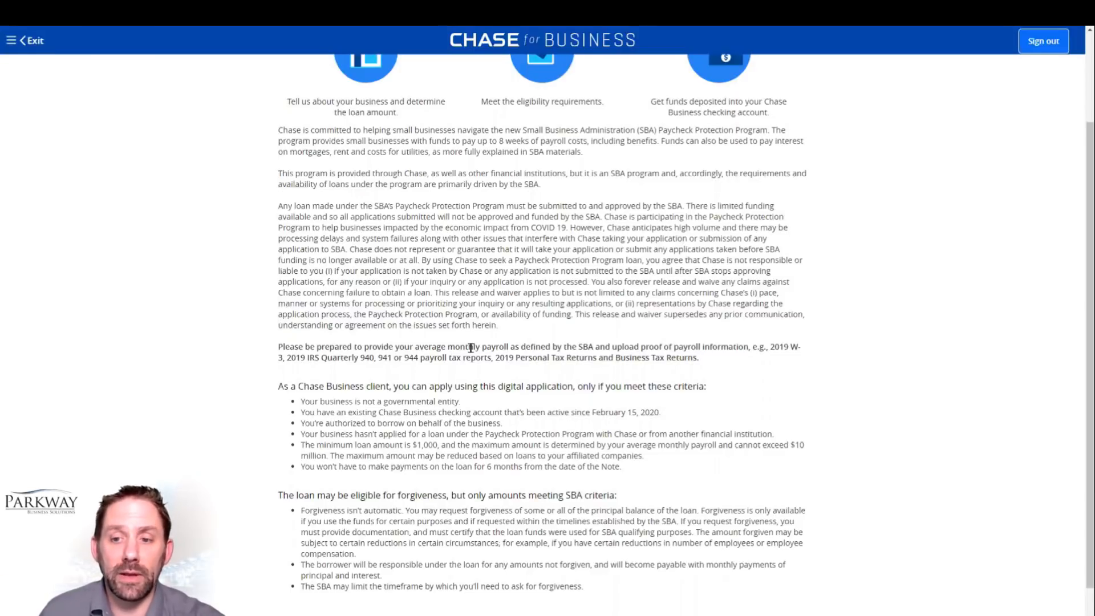
scroll(489, 341, down, 1)
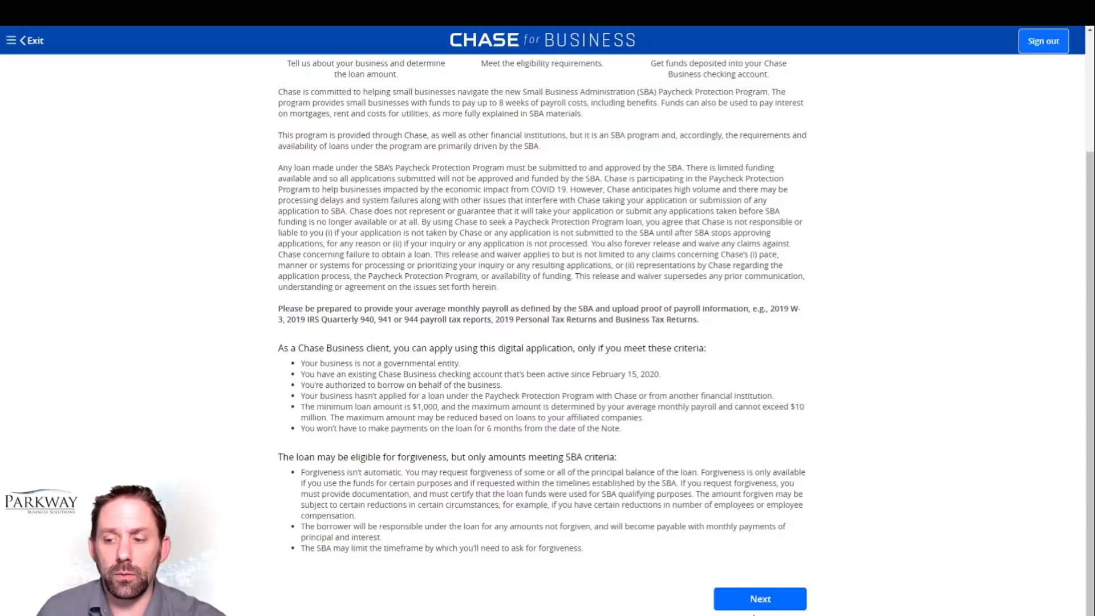
click(755, 600)
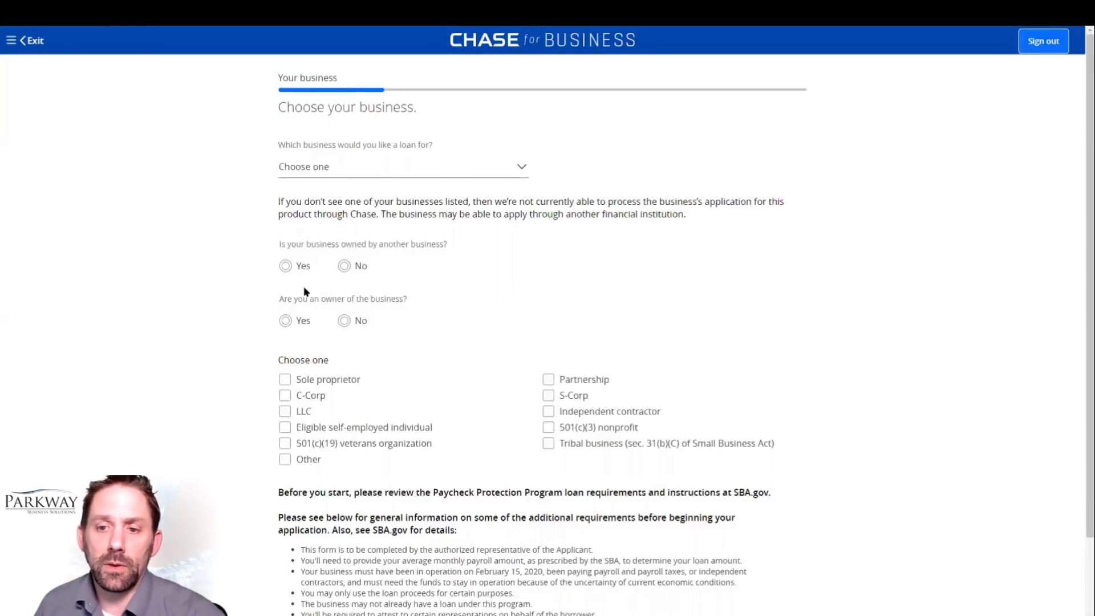
Step: Answer that the business is not owned by another business, that you are an owner, and that it is an S-Corp
scroll(305, 288, down, 2)
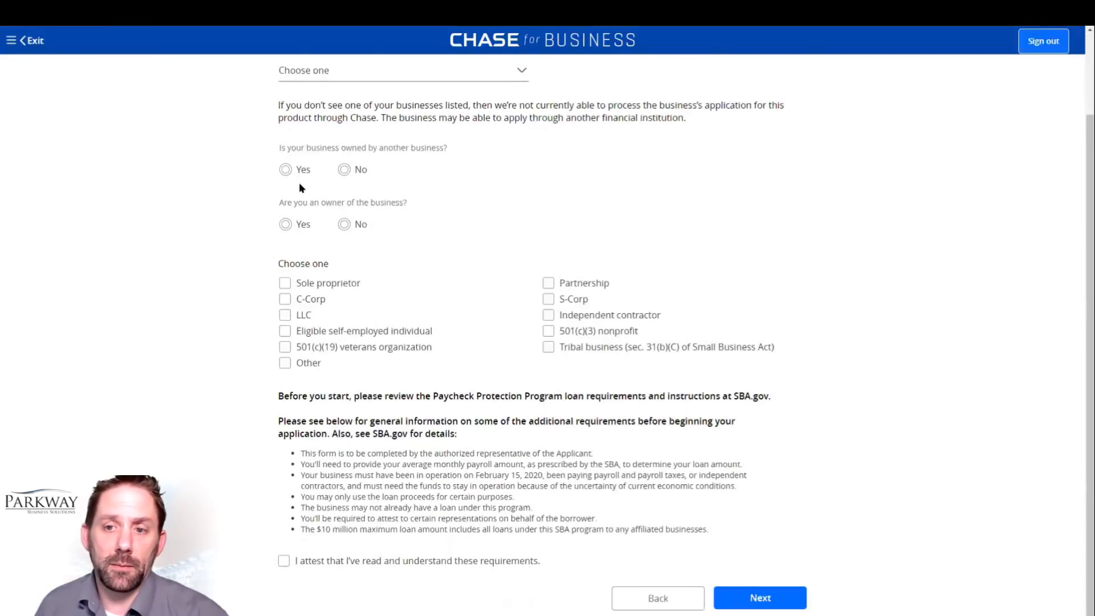
click(344, 170)
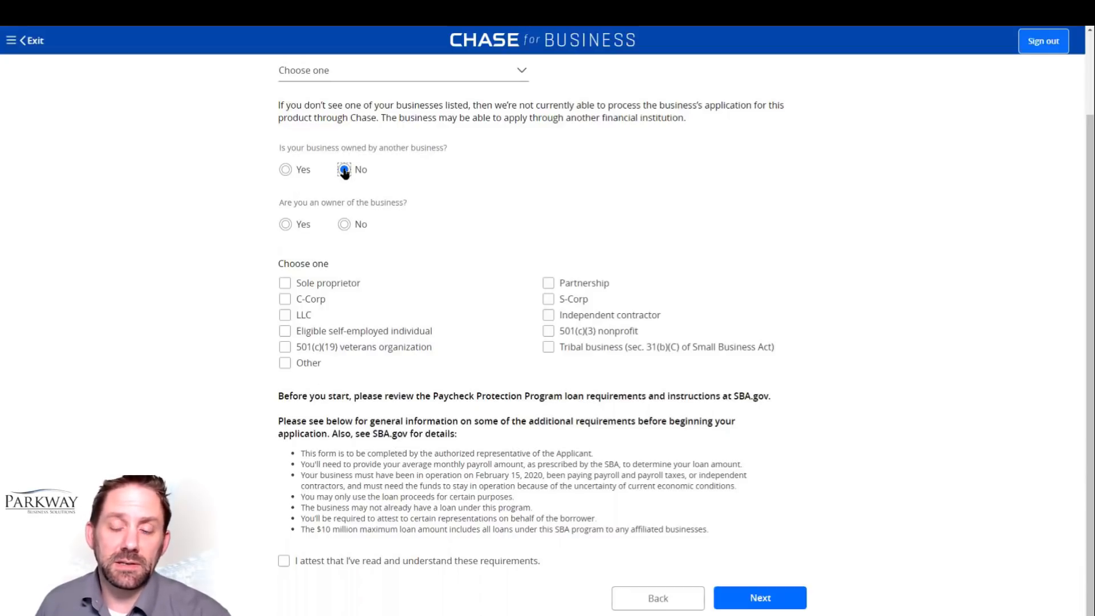
click(286, 224)
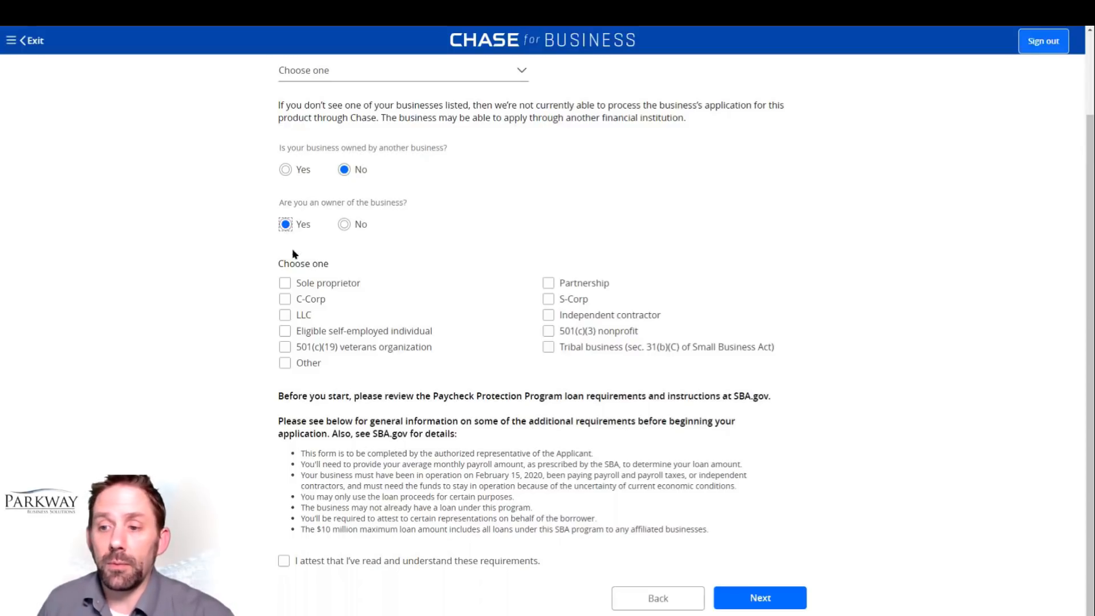
click(548, 300)
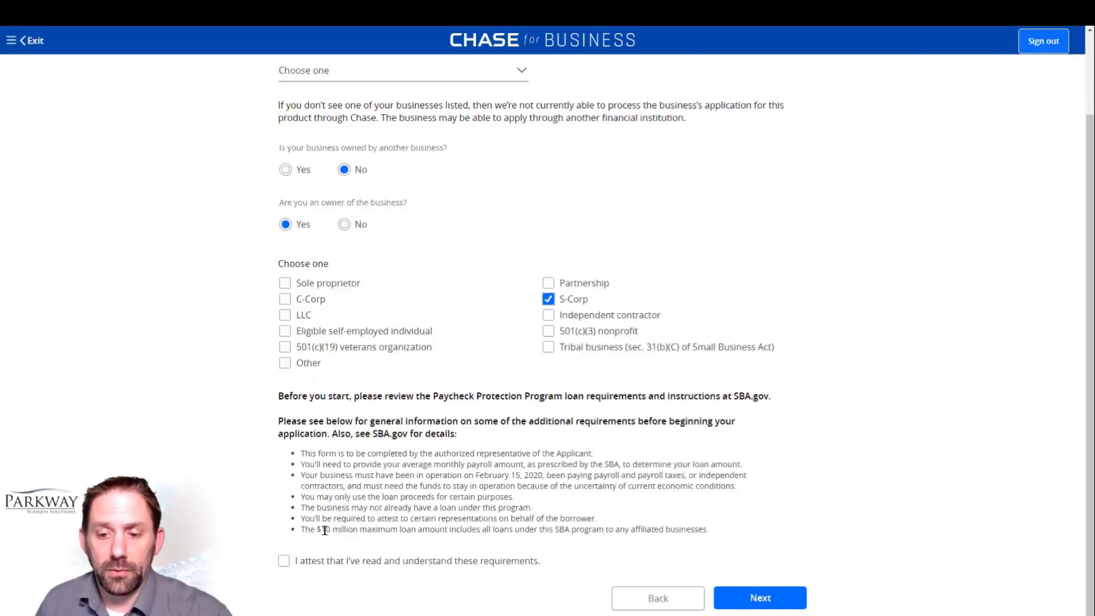
Step: Attest to having read and understood the loan requirements and continue to the application information page
click(284, 561)
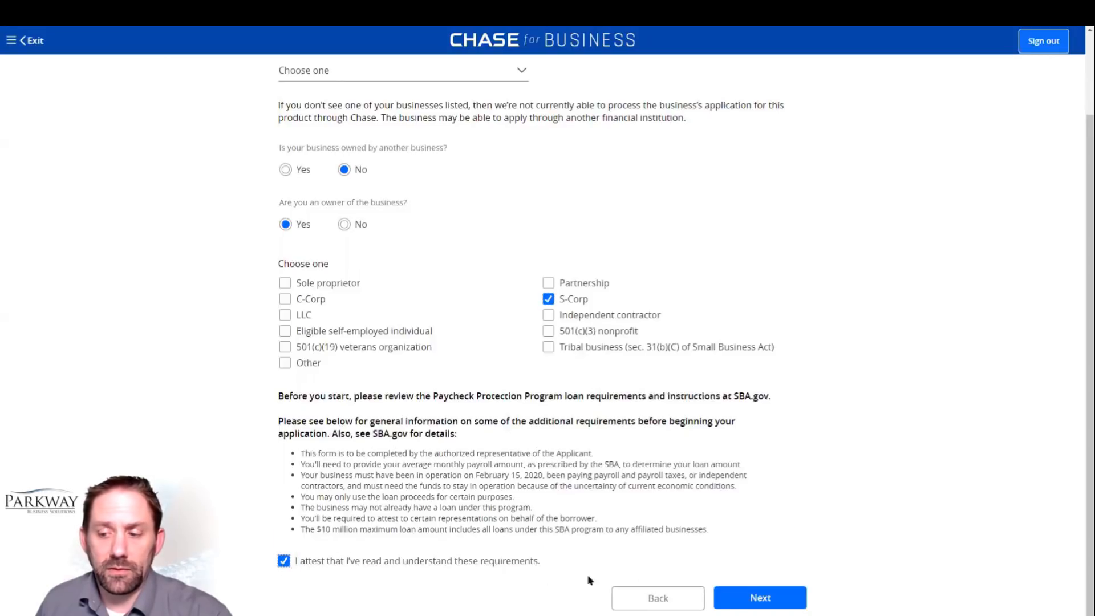
click(742, 598)
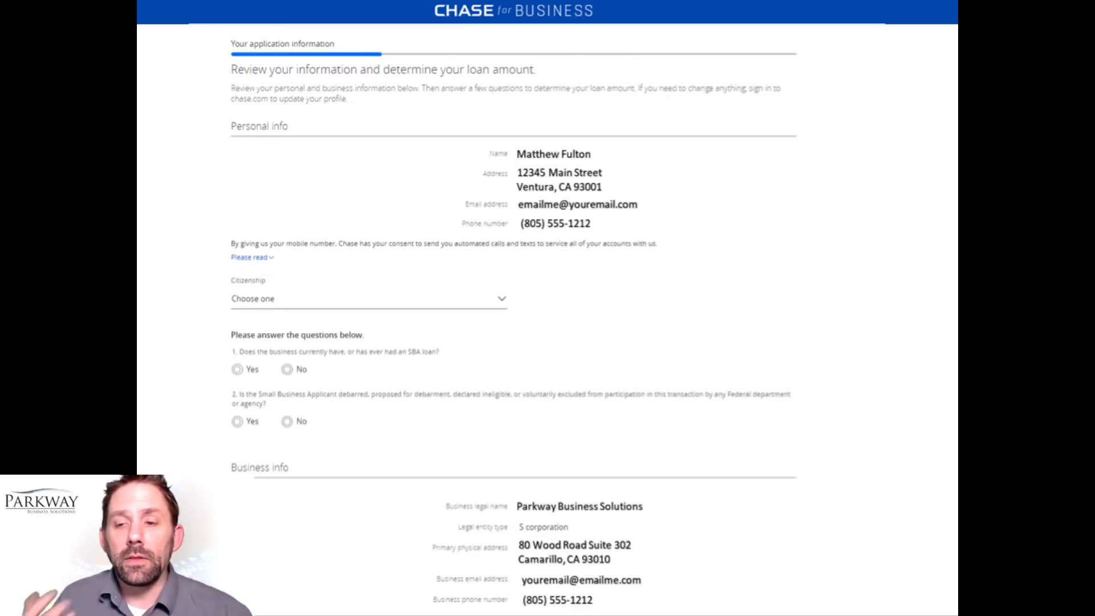
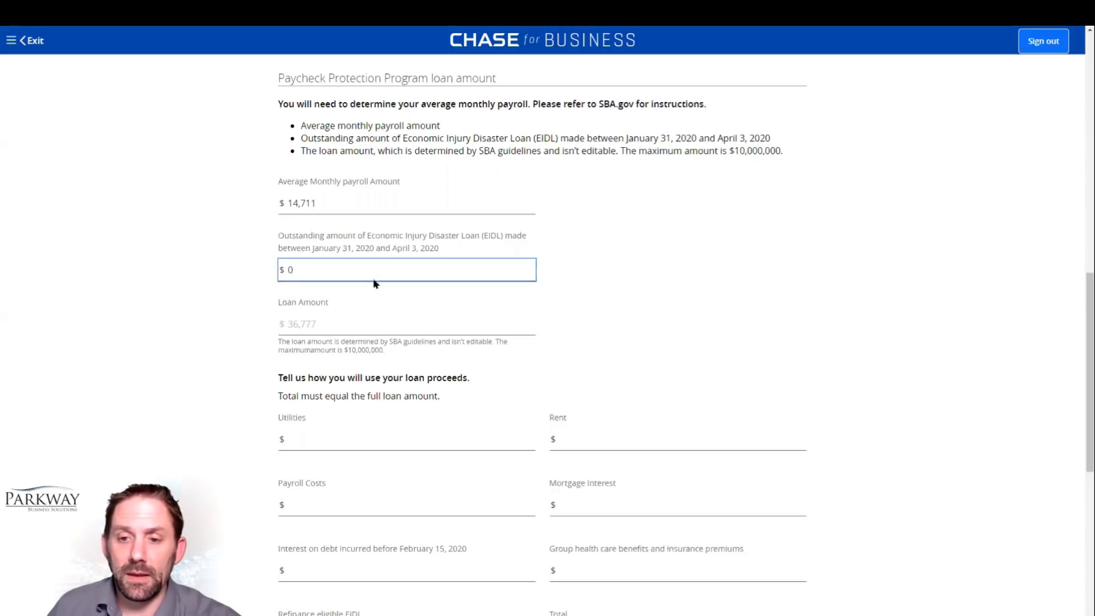
Step: Allocate the loan proceeds as $354 for utilities, $3,056 for rent and $33,367 for payroll costs
key(Tab)
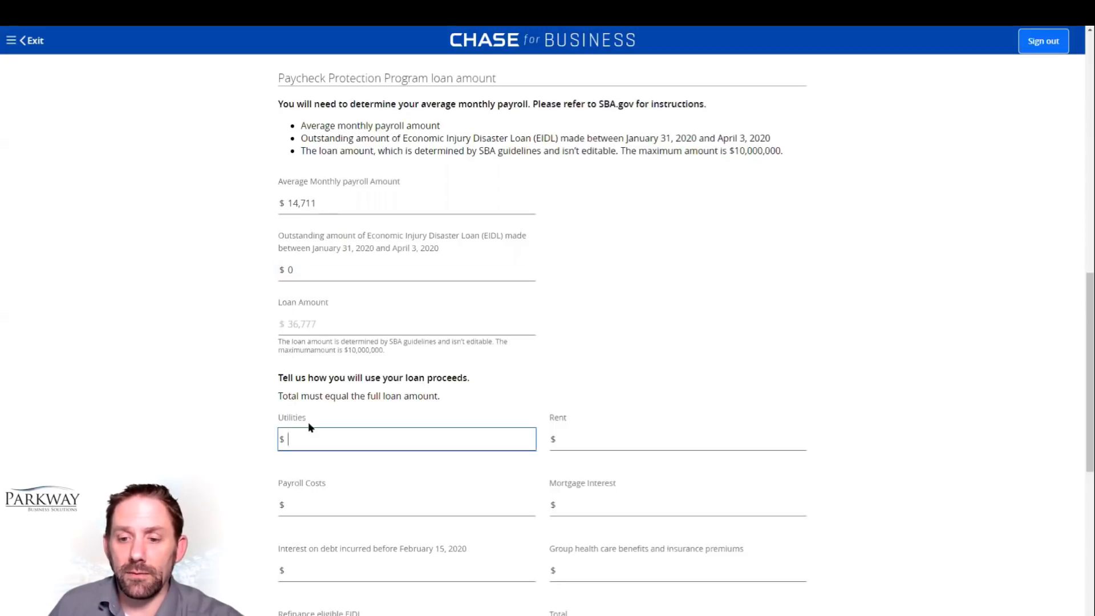
text(354)
key(Tab)
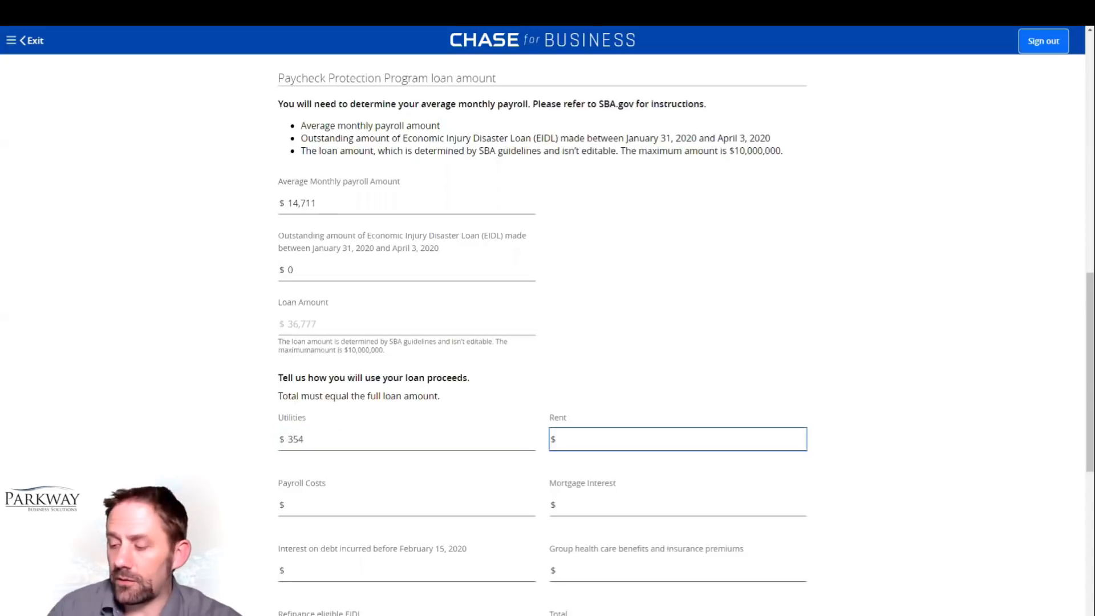
text(3056)
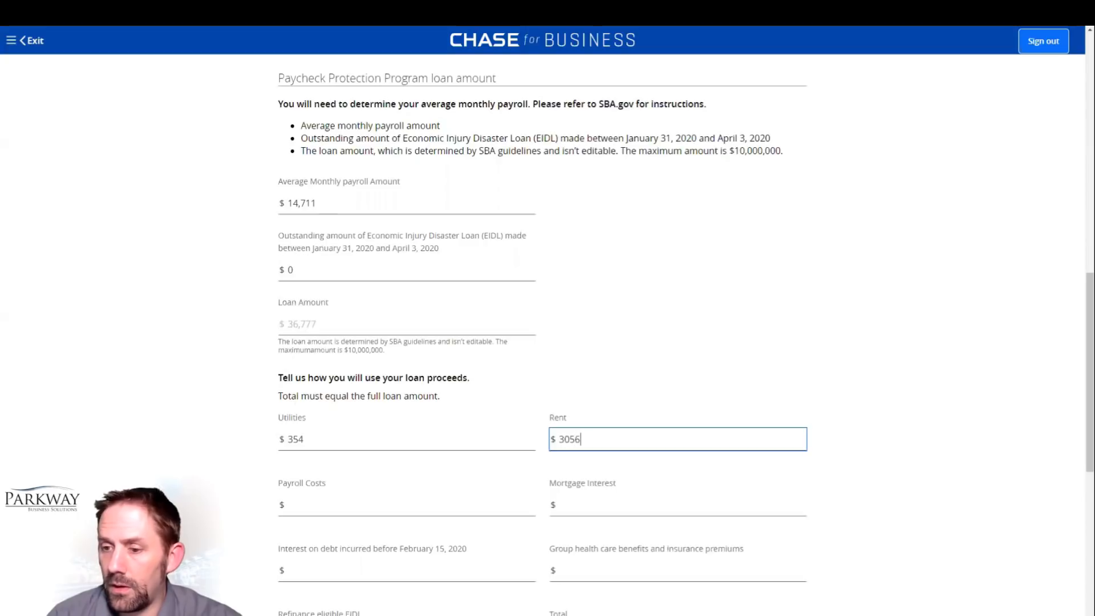
key(Tab)
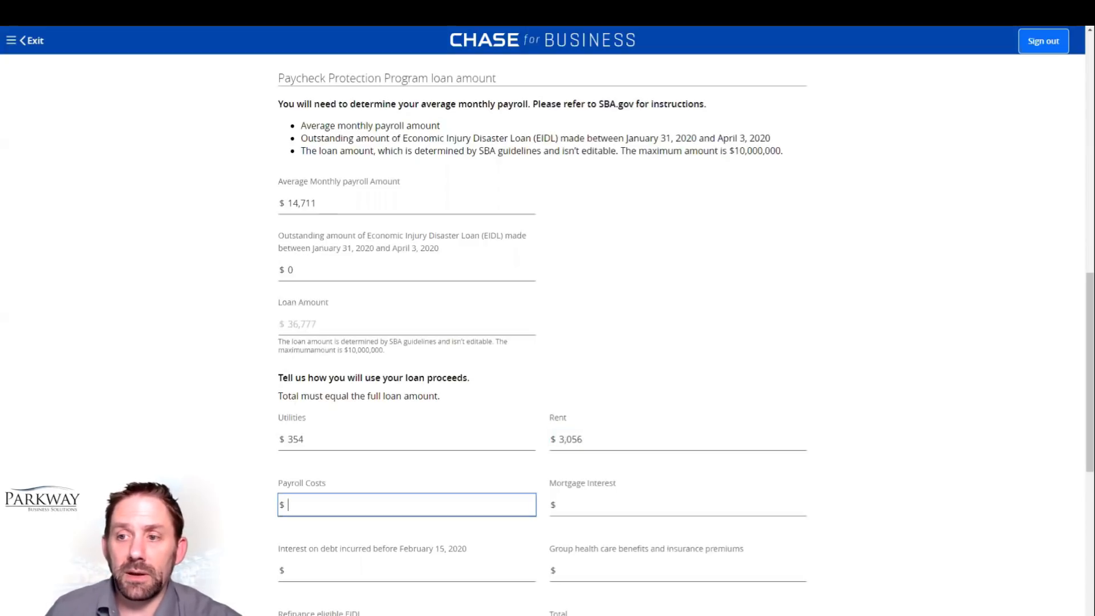
scroll(778, 366, down, 2)
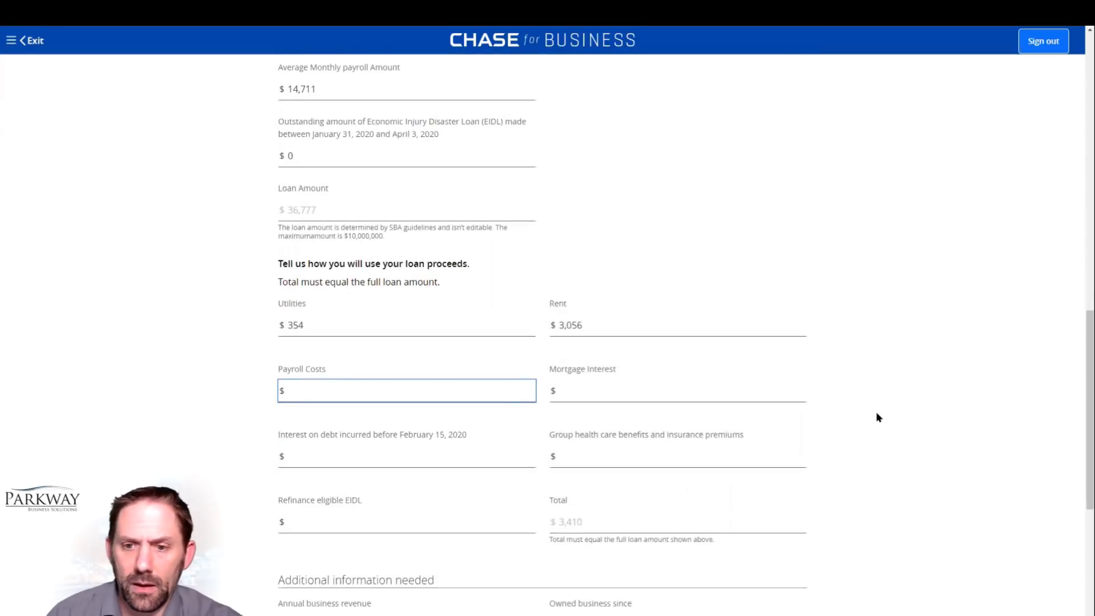
text(3)
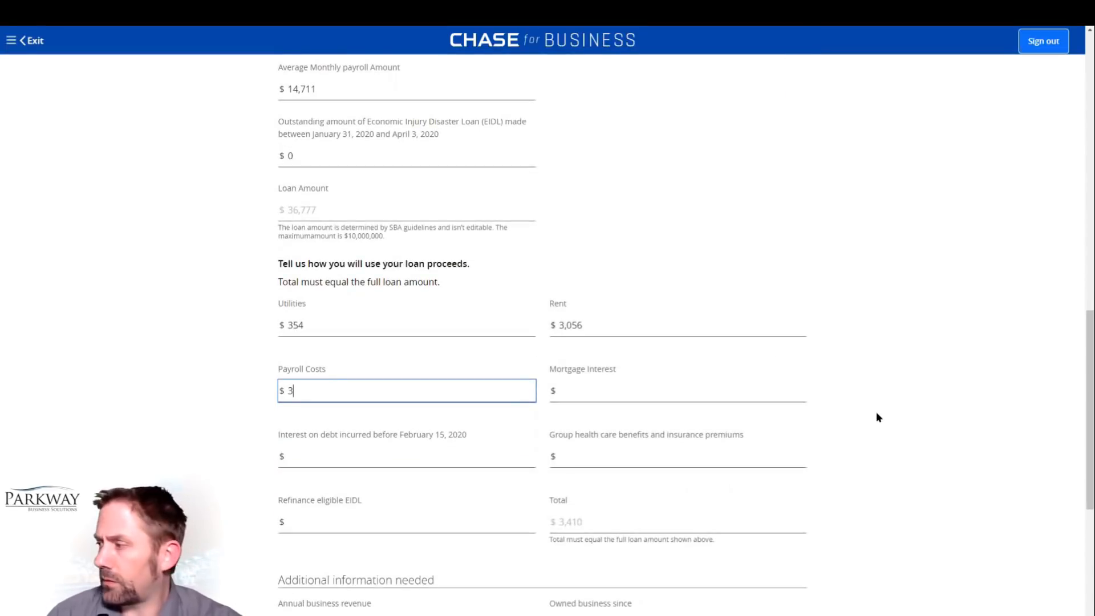
text(3,367)
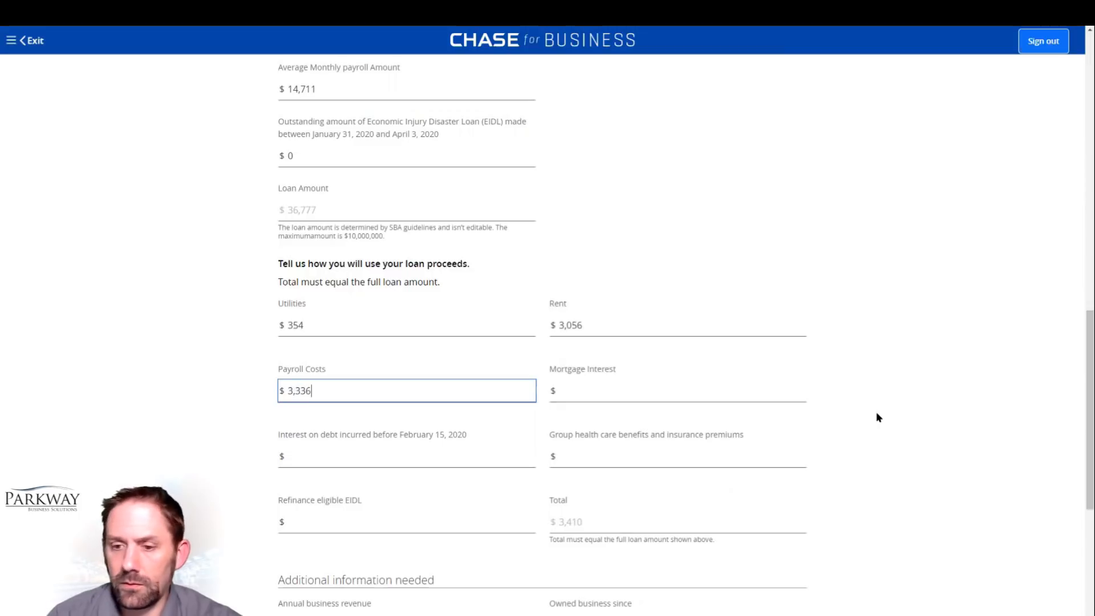
key(Tab)
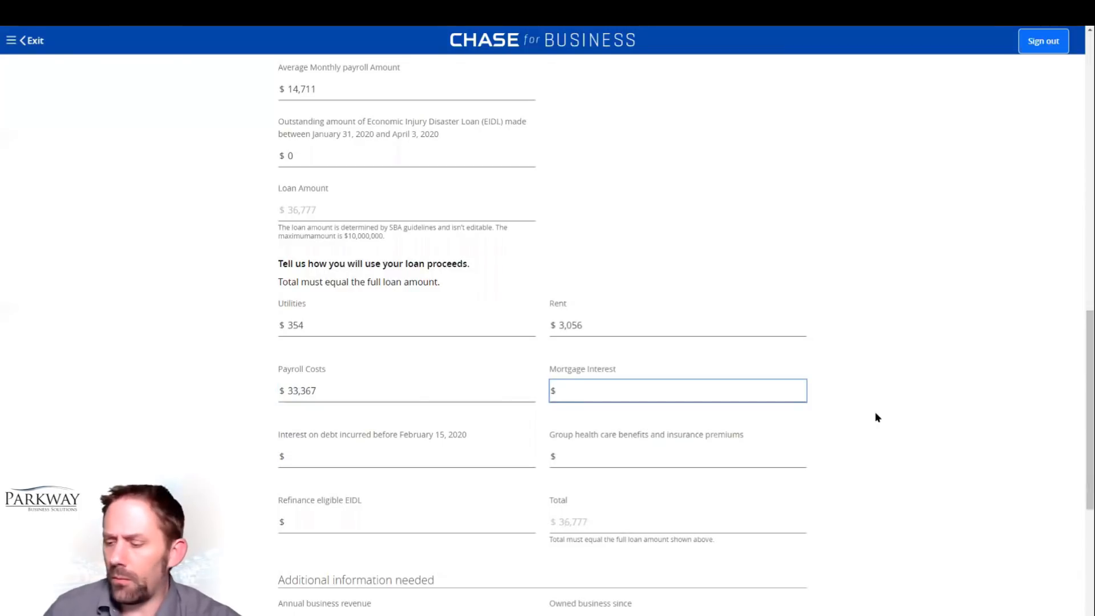
Step: Set the proceeds for mortgage interest, interest on debt before February 15, 2020, and group health care benefits to $0
text(0)
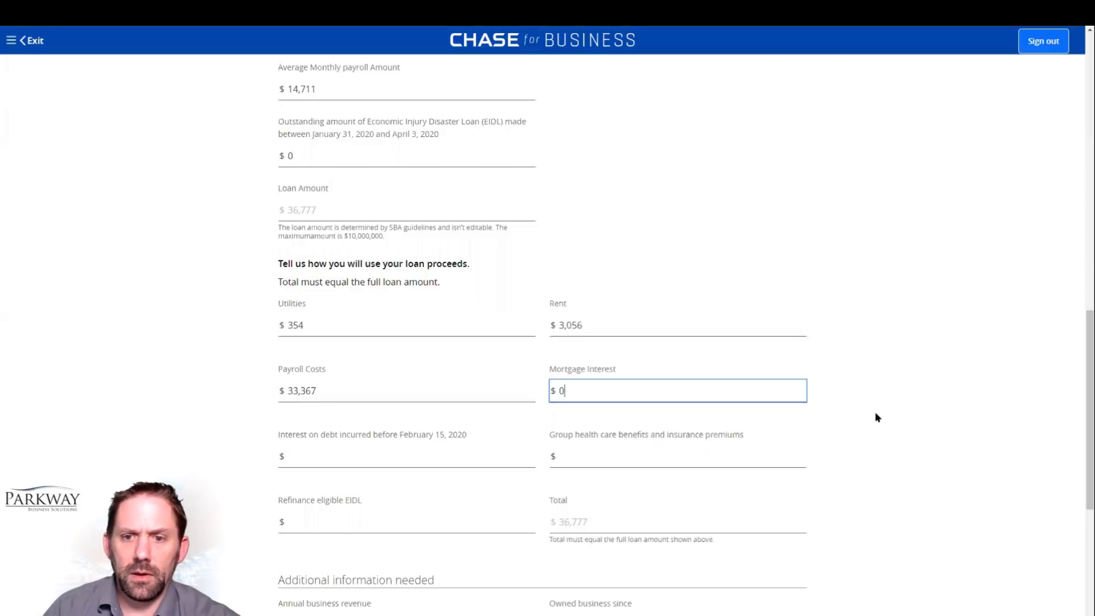
click(446, 462)
text(0)
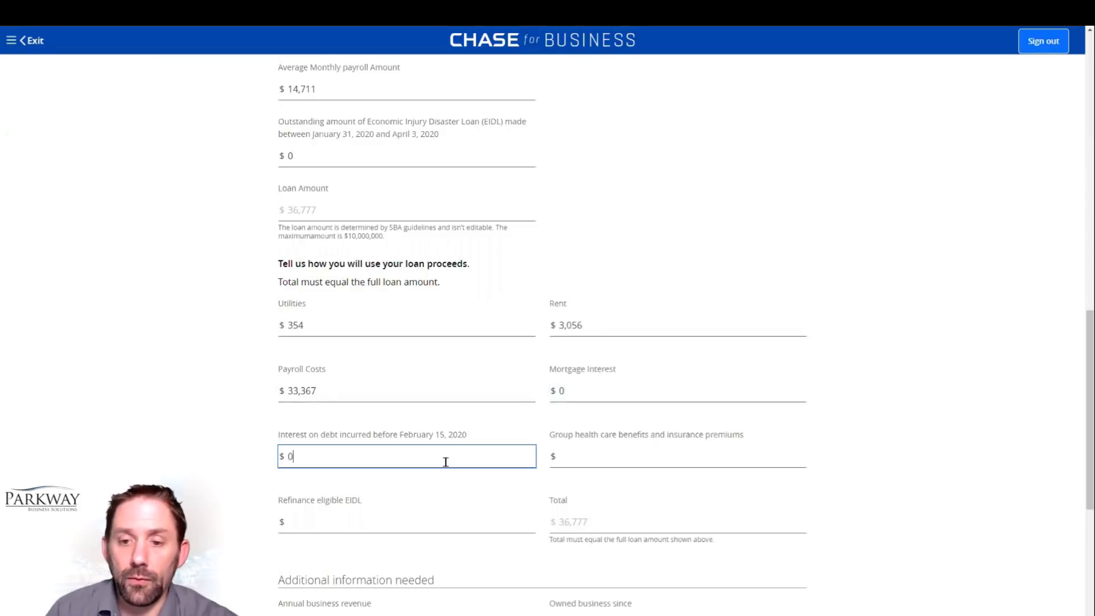
key(Tab)
text(0)
key(Tab)
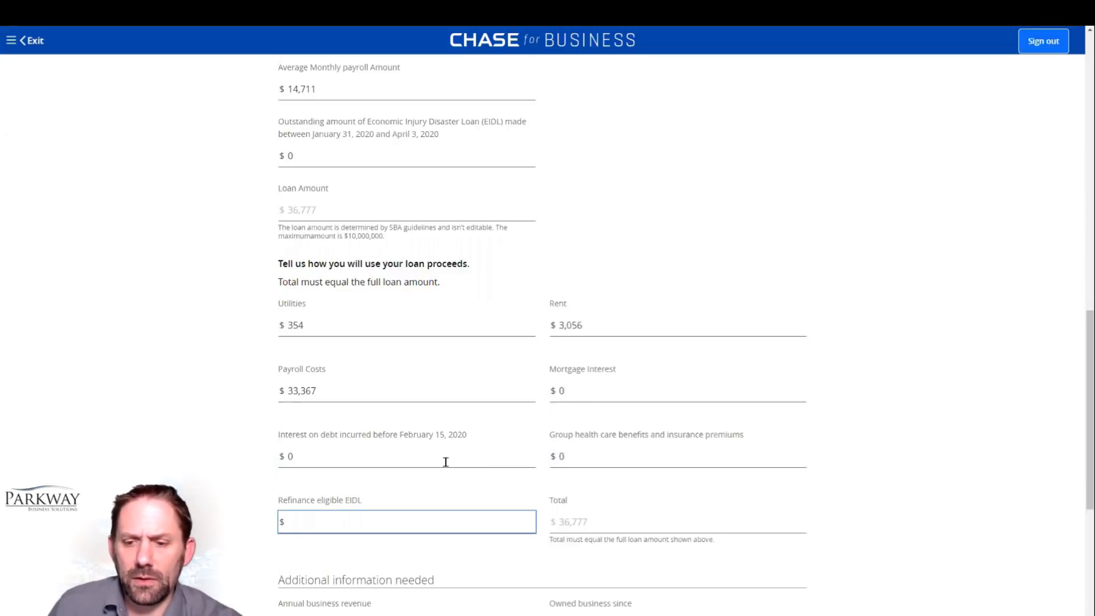
Step: Set both the outstanding EIDL amount and the refinance eligible EIDL amount to $5,000
click(274, 157)
key(ctrl+a)
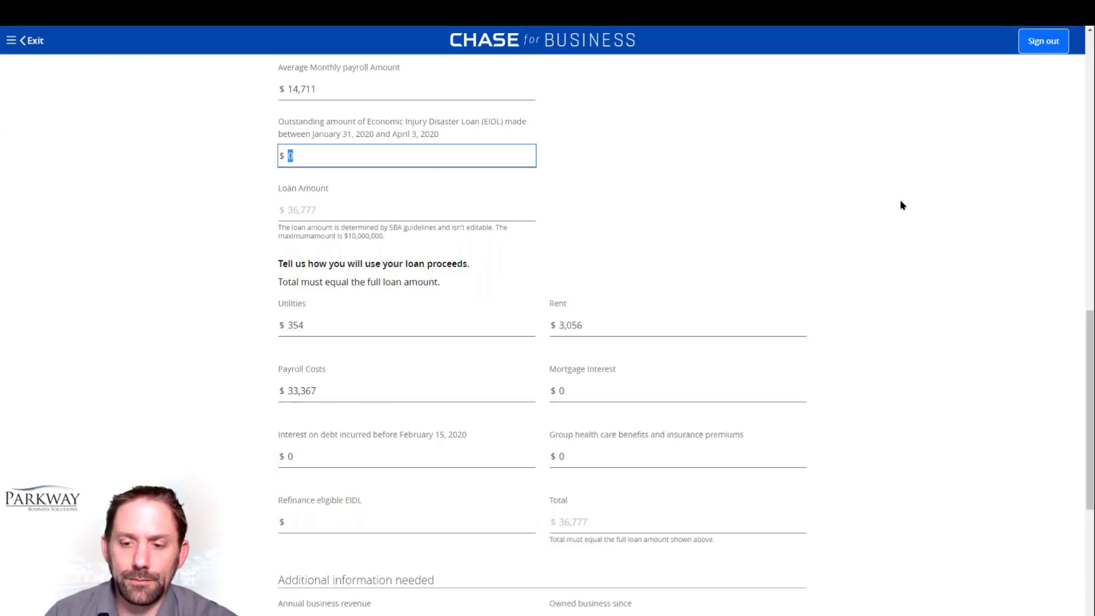
text(5,000)
key(Tab)
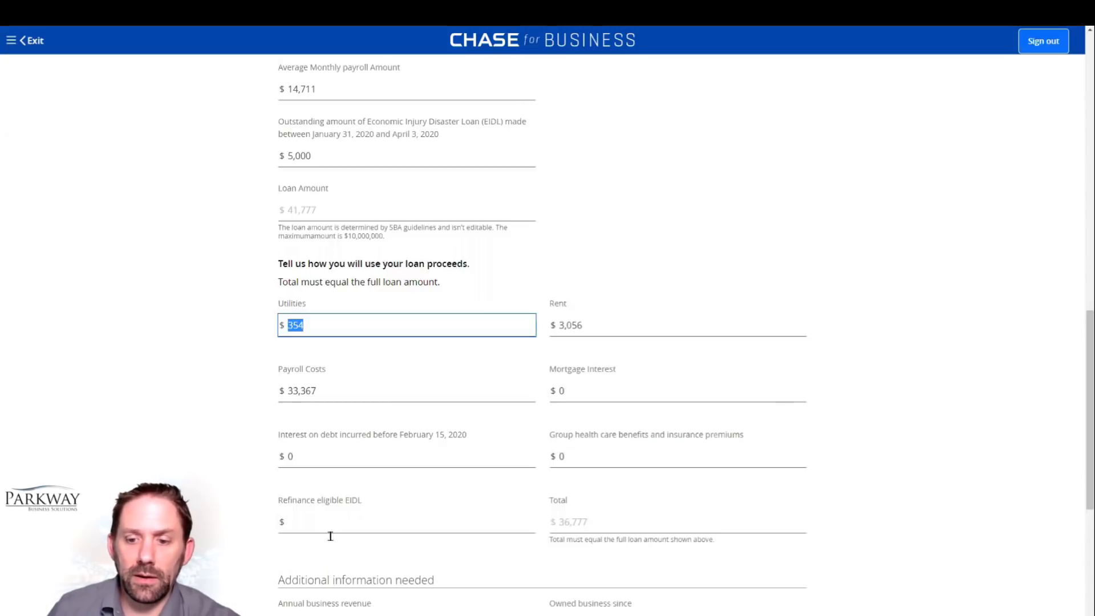
click(323, 517)
text(5000)
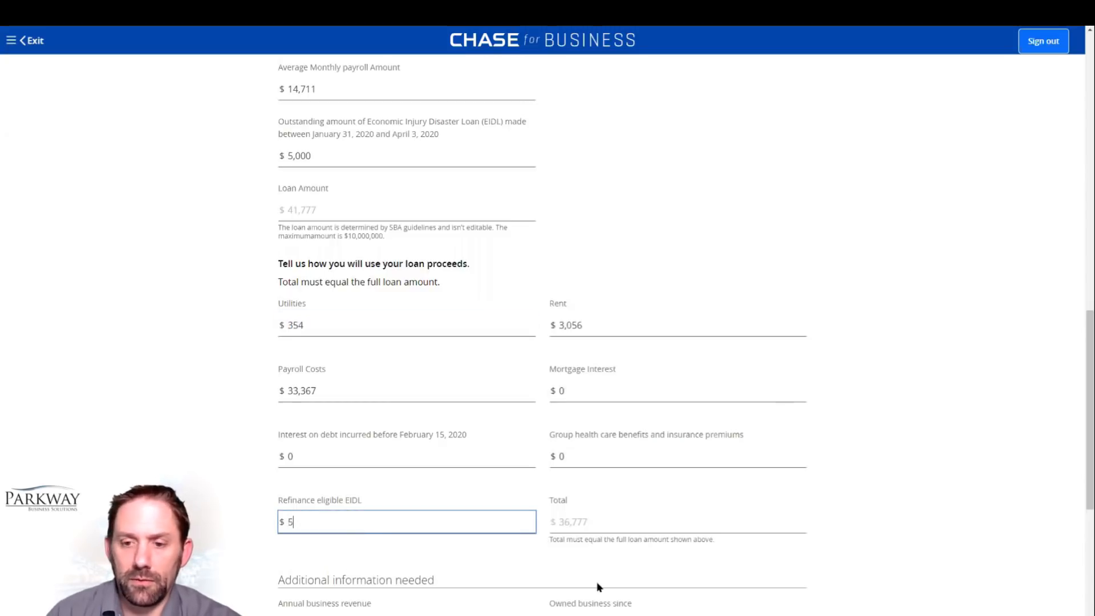
key(Tab)
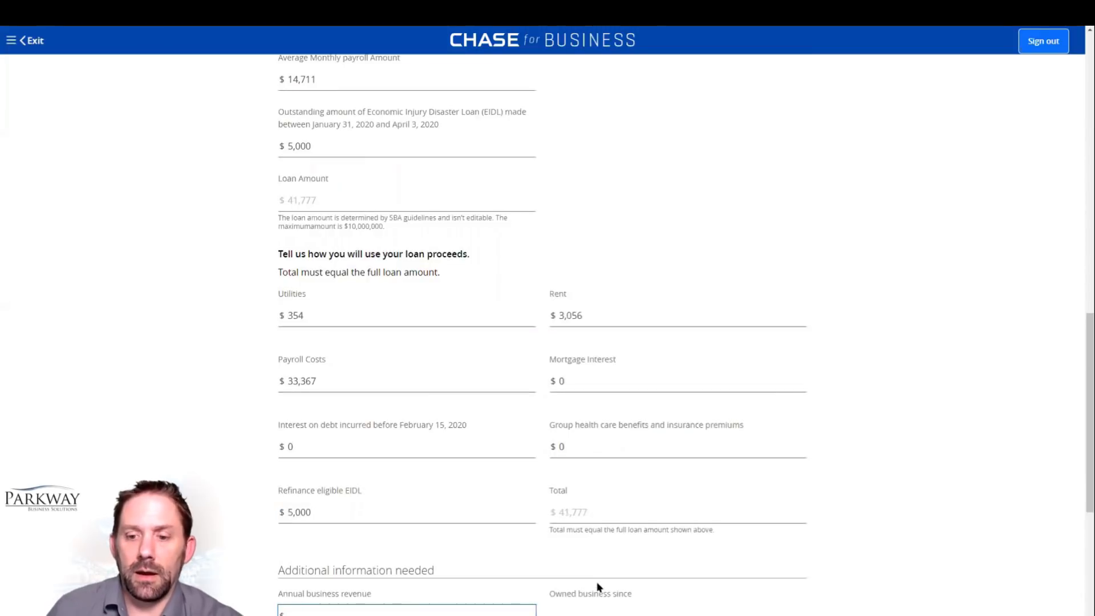
Step: Clear the refinance eligible EIDL amount and the outstanding EIDL amount
drag(320, 511, 280, 512)
key(BackSpace)
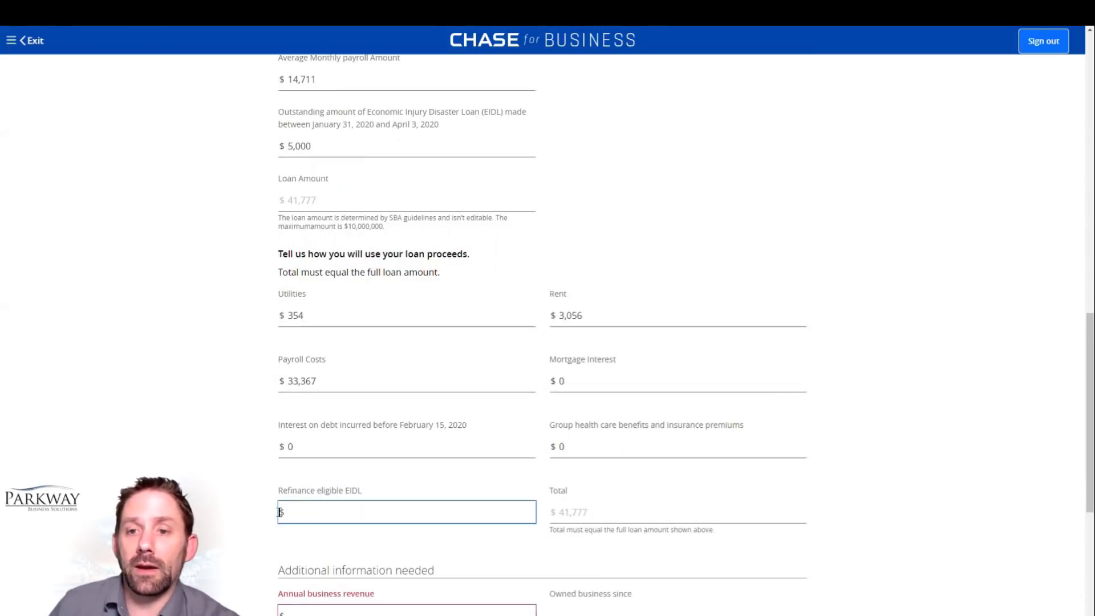
drag(316, 146, 274, 155)
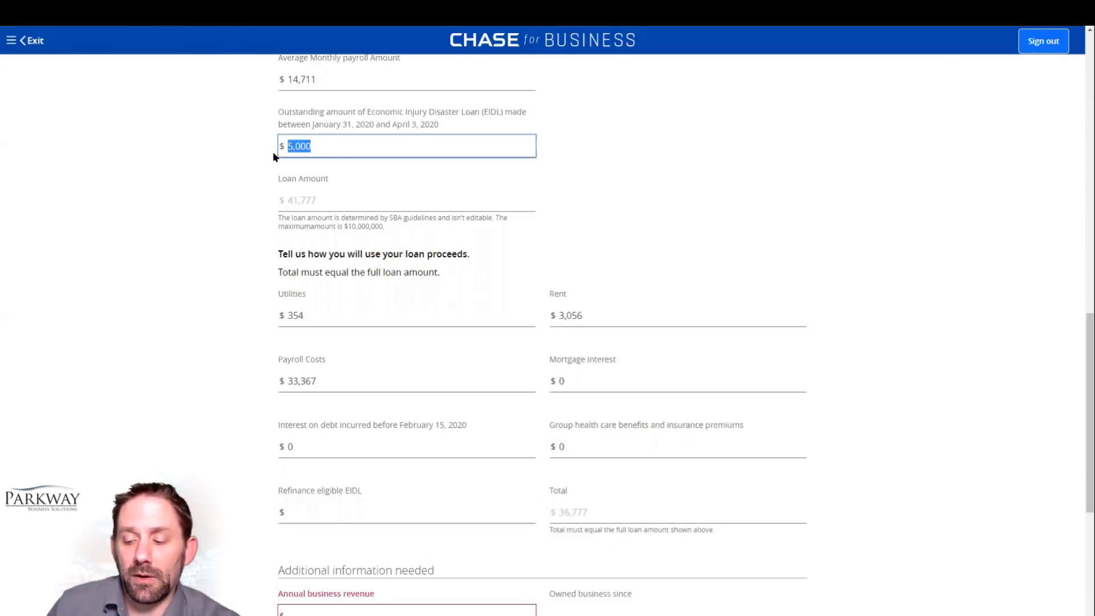
key(BackSpace)
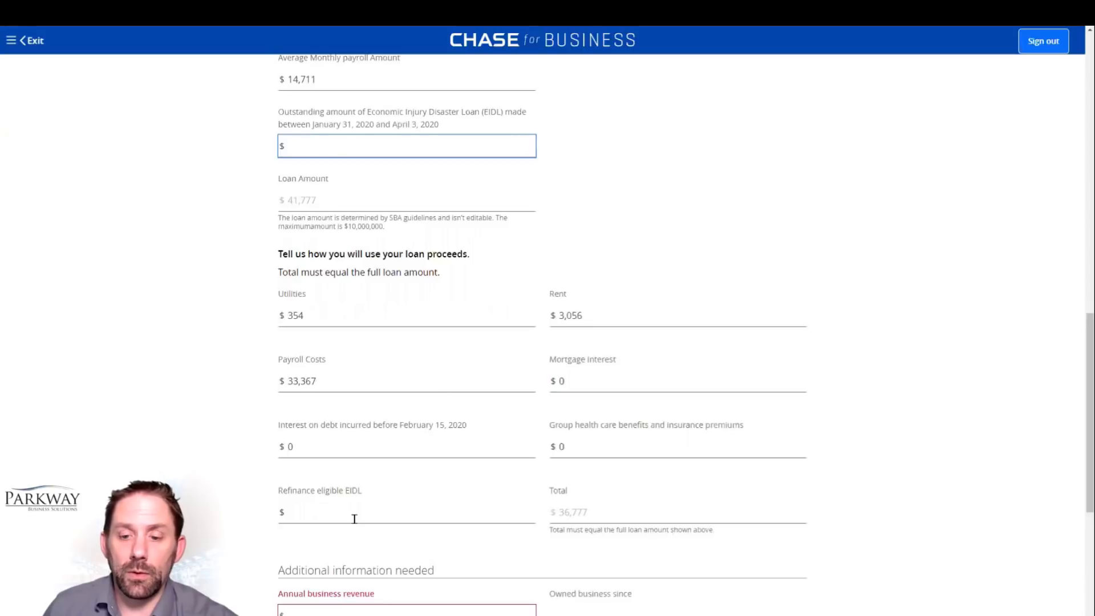
Step: Enter annual business revenue of $486,735 and 02/19/2019 as the date the business has been owned since
scroll(365, 516, down, 2)
click(384, 503)
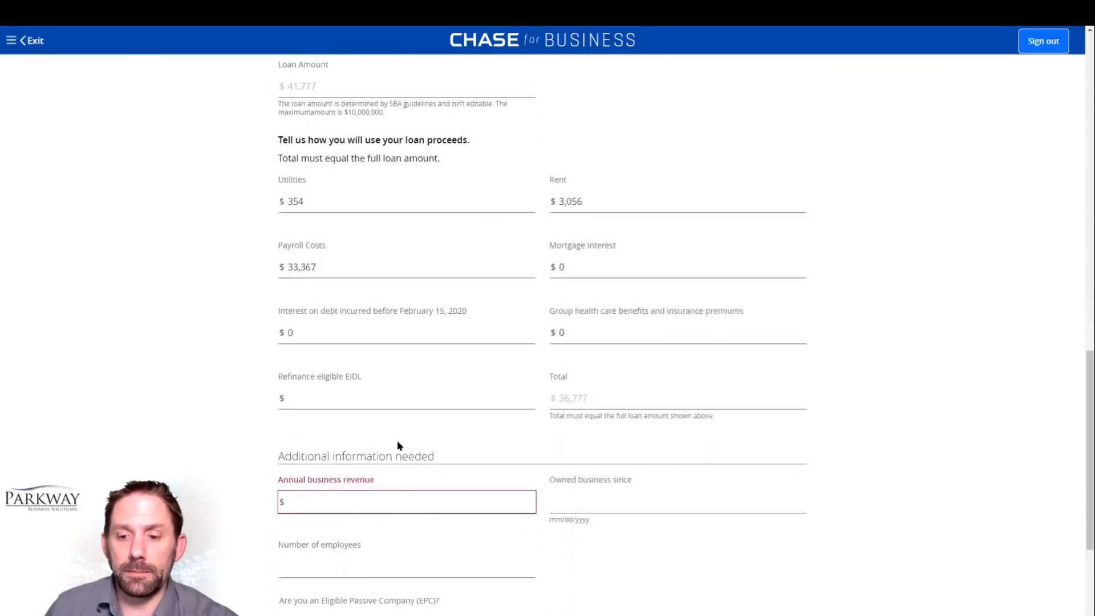
click(372, 500)
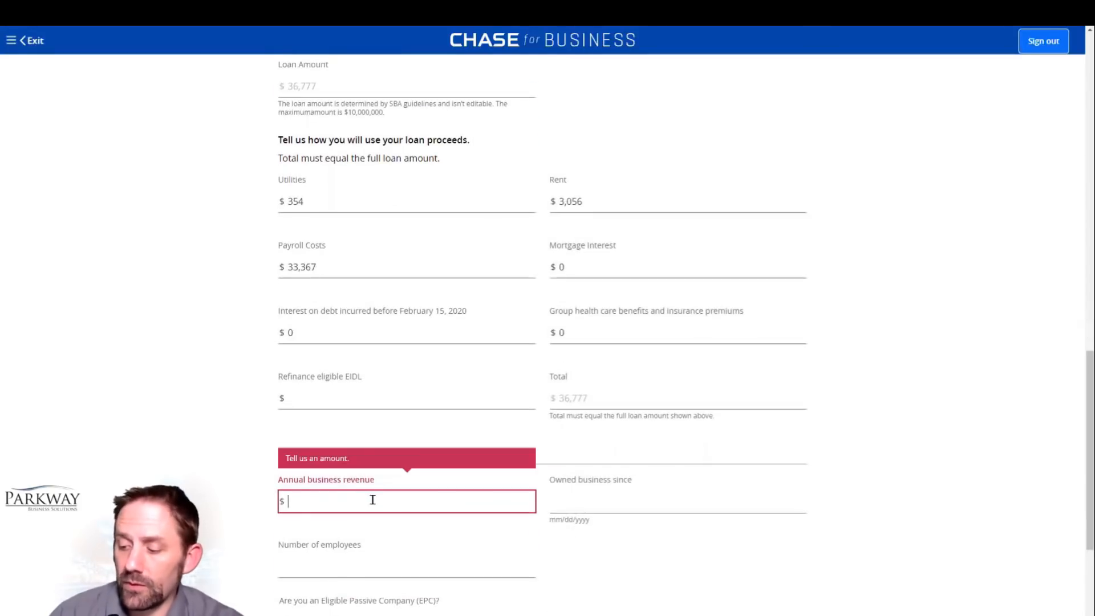
text(486,73)
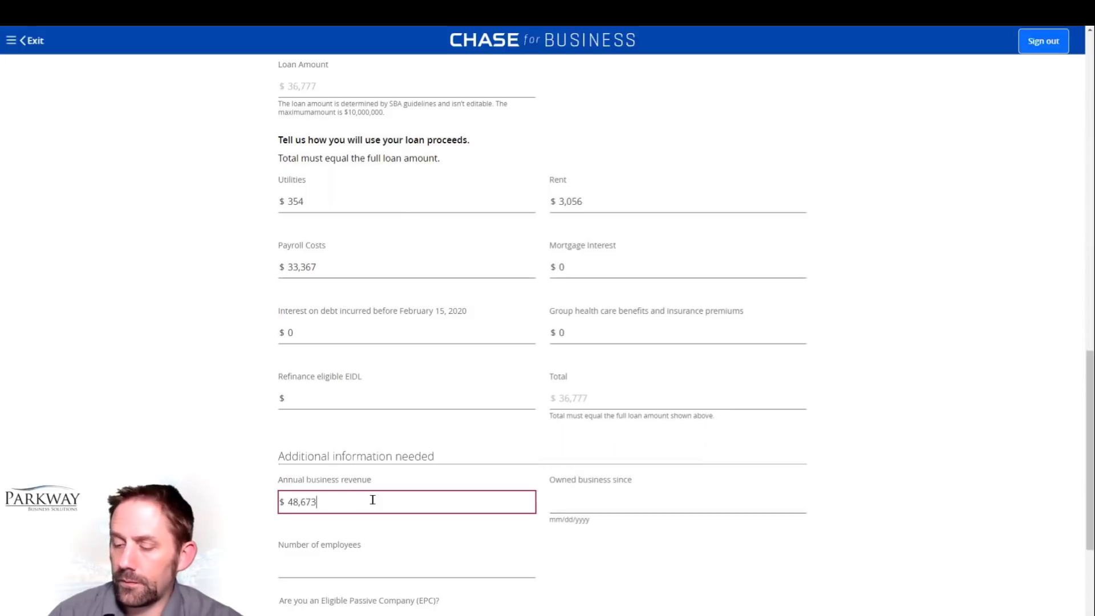
text(5)
key(Tab)
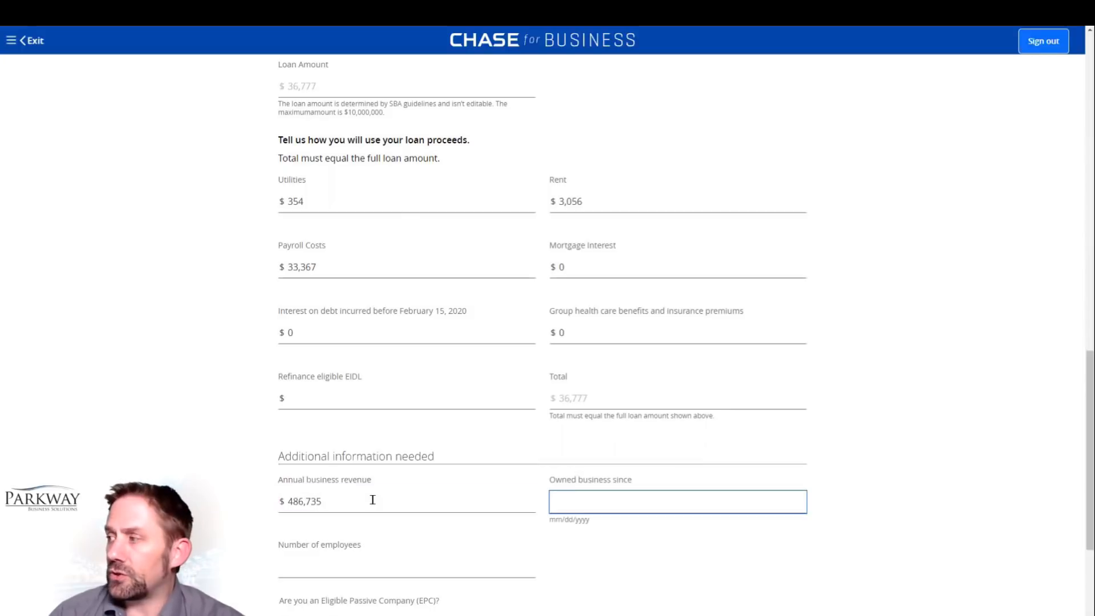
text(02/19)
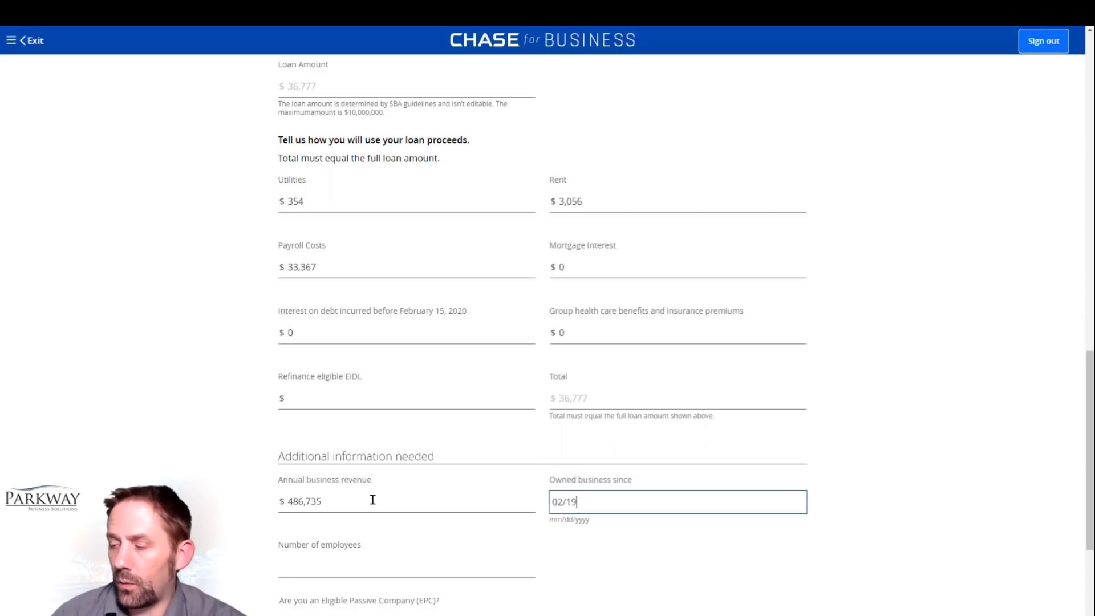
text(/2019)
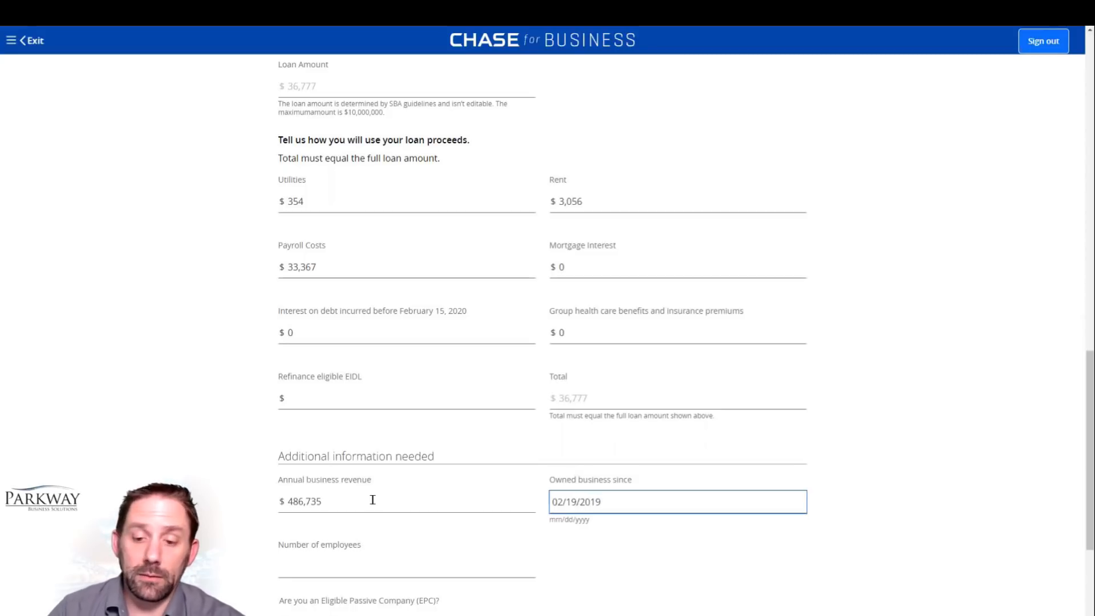
key(Tab)
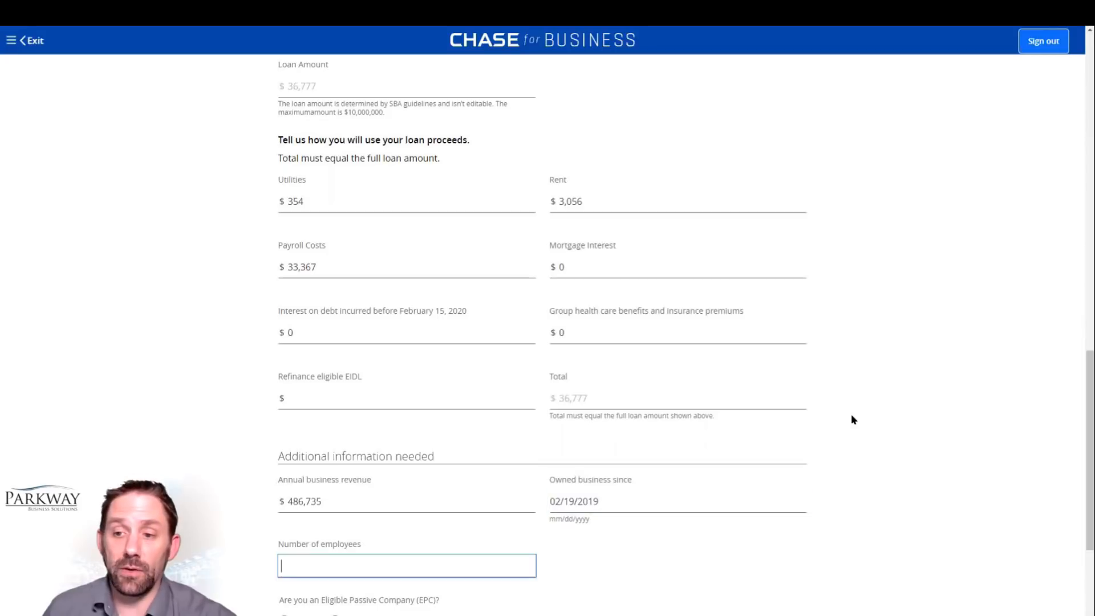
Step: Enter 3 employees and answer No to being an Eligible Passive Company
scroll(851, 413, down, 2)
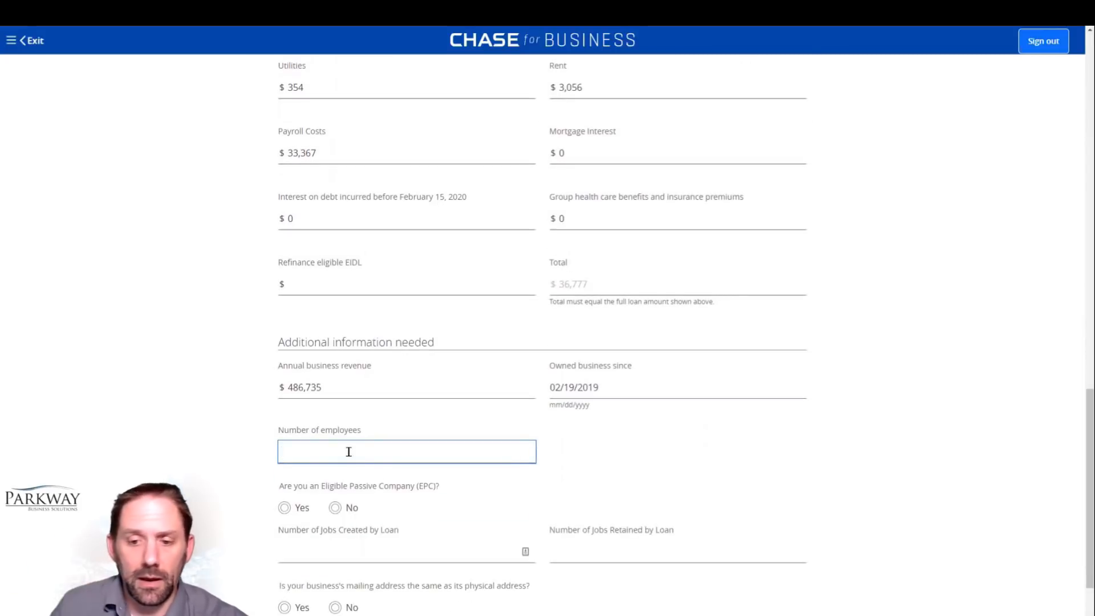
text(3)
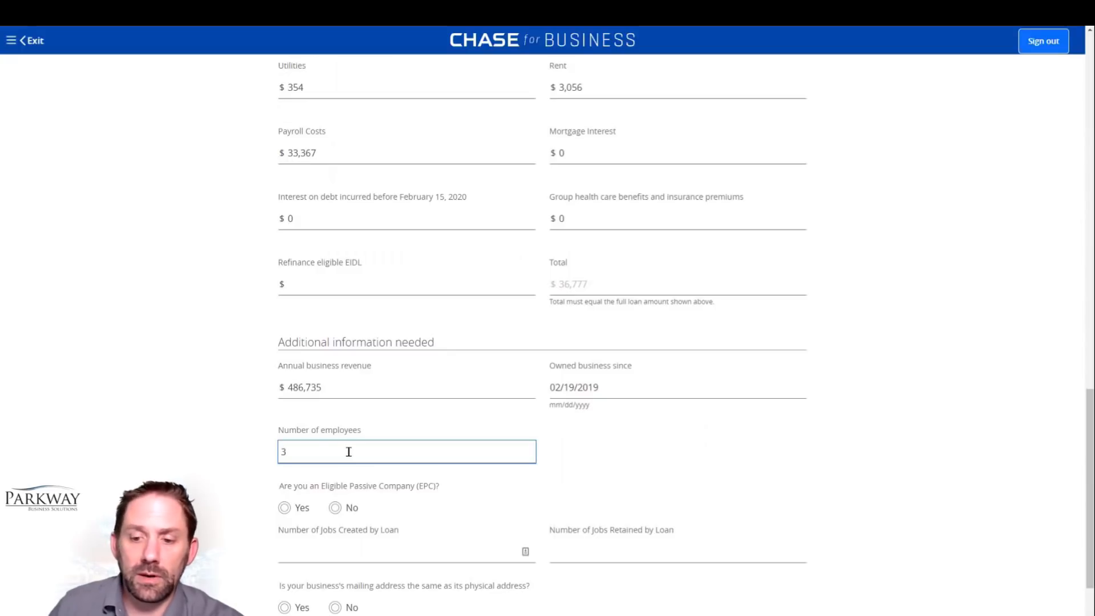
scroll(349, 451, down, 2)
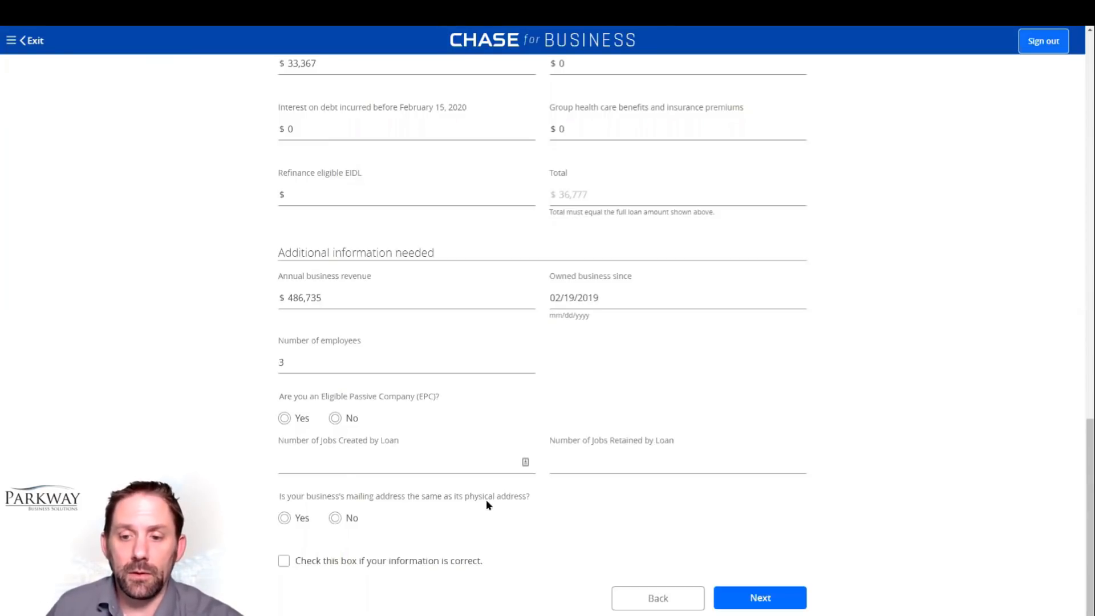
click(335, 420)
click(335, 419)
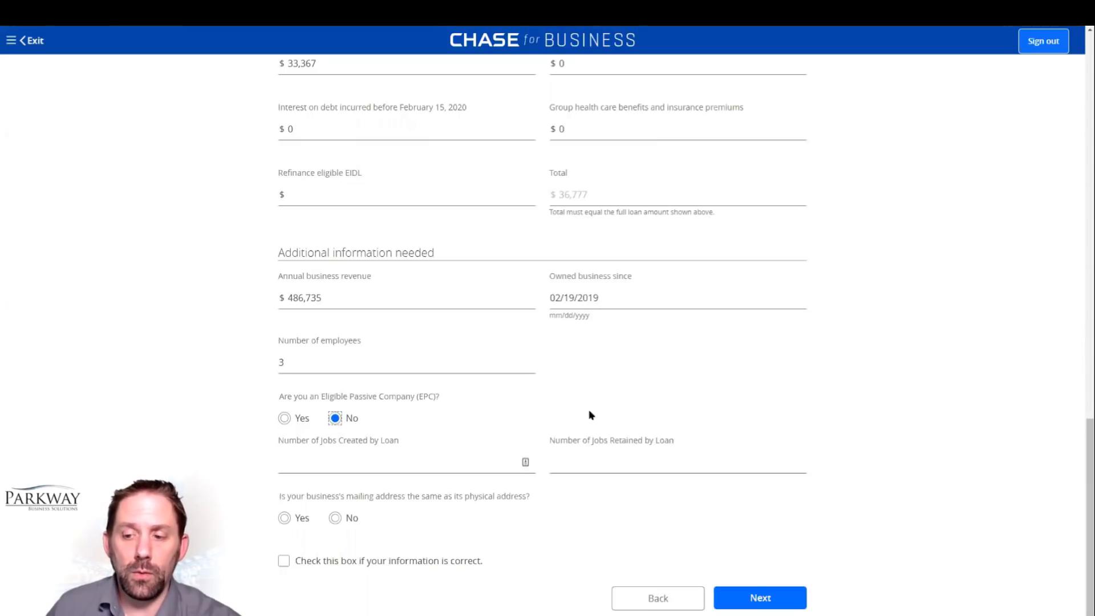
Step: Enter 0 jobs created and 3 jobs retained by the loan
click(313, 461)
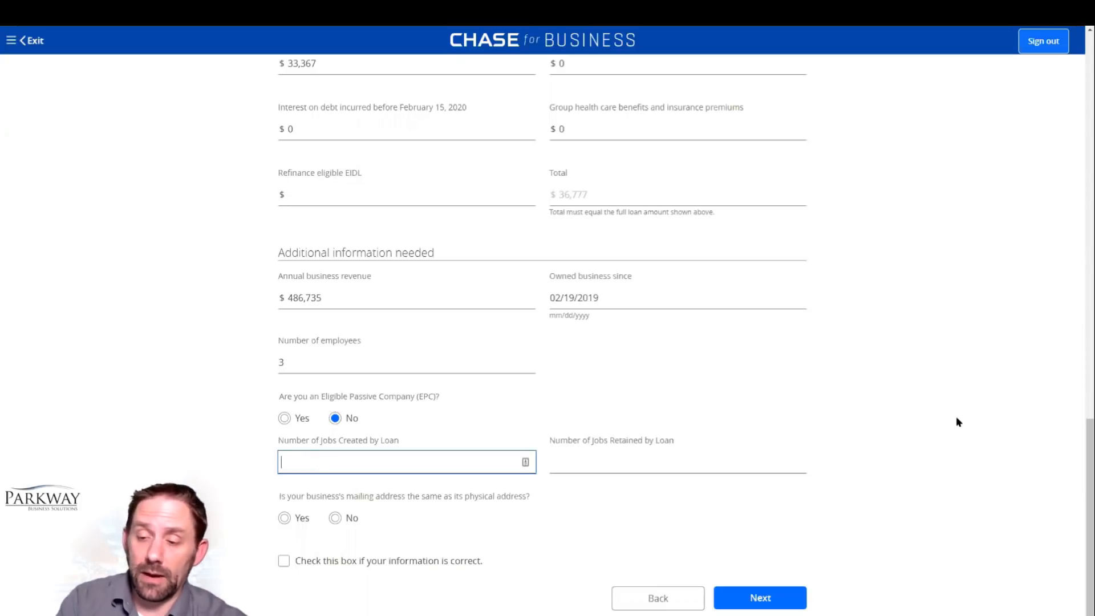
text(0)
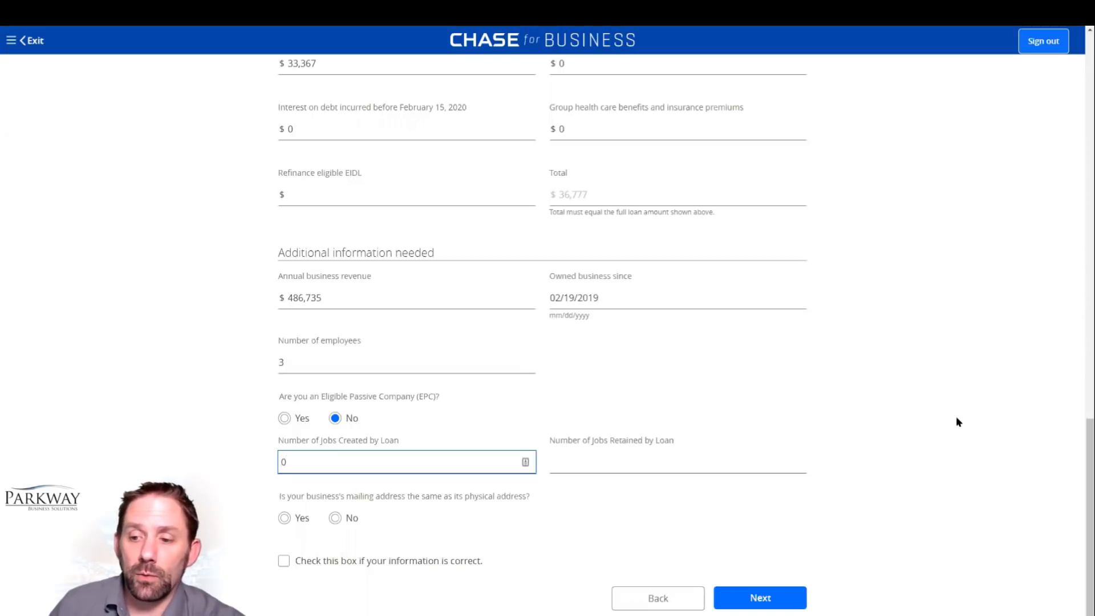
click(690, 464)
text(3)
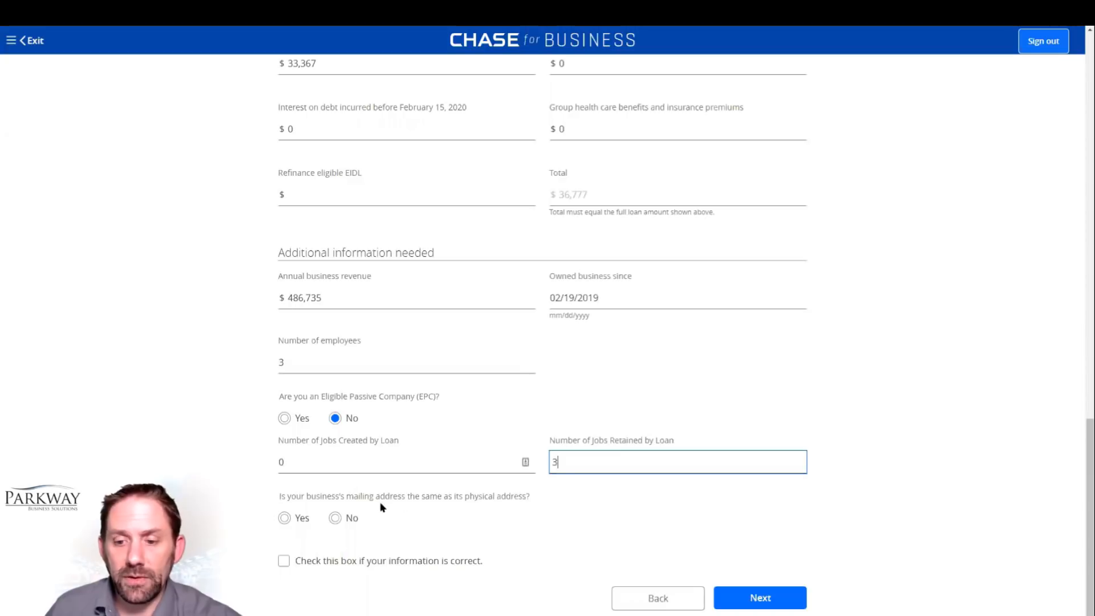
Step: Answer that the mailing address matches the physical address, then certify the information as correct and continue to the business questions
click(284, 519)
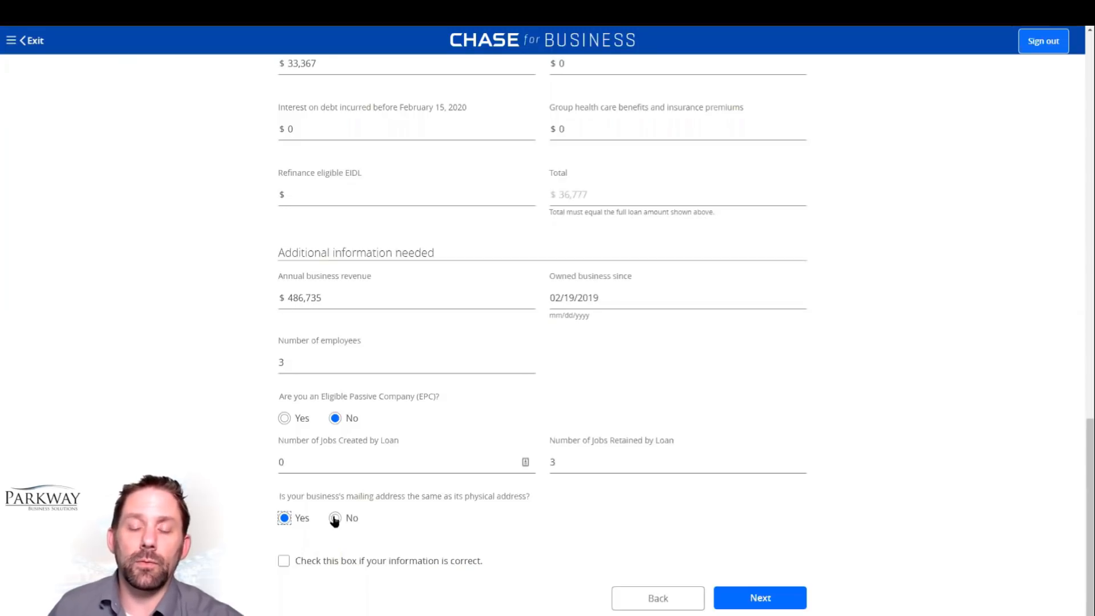
click(284, 561)
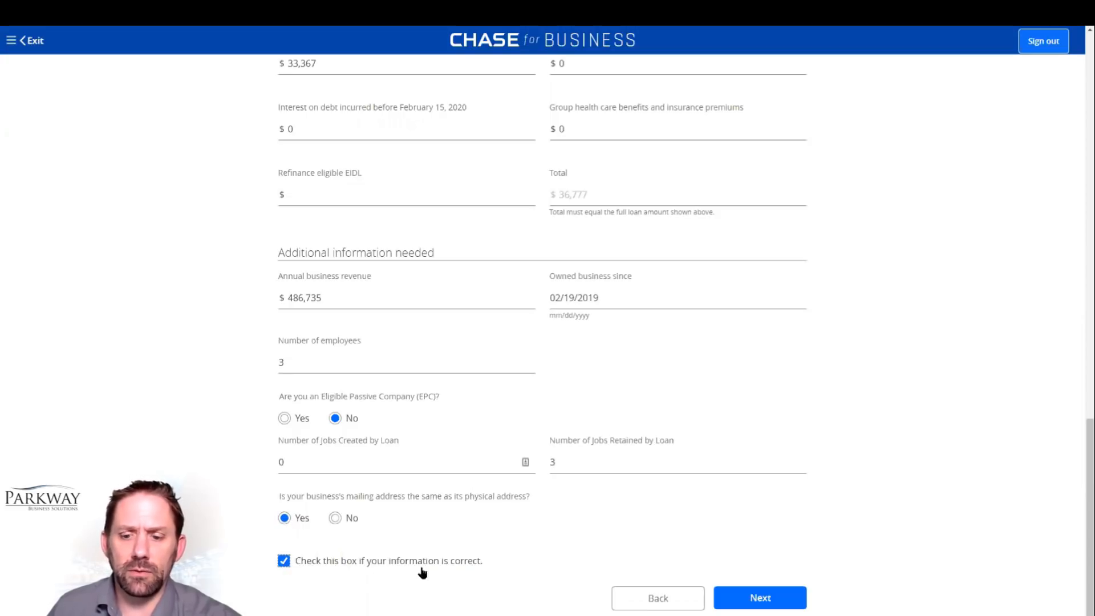
click(765, 605)
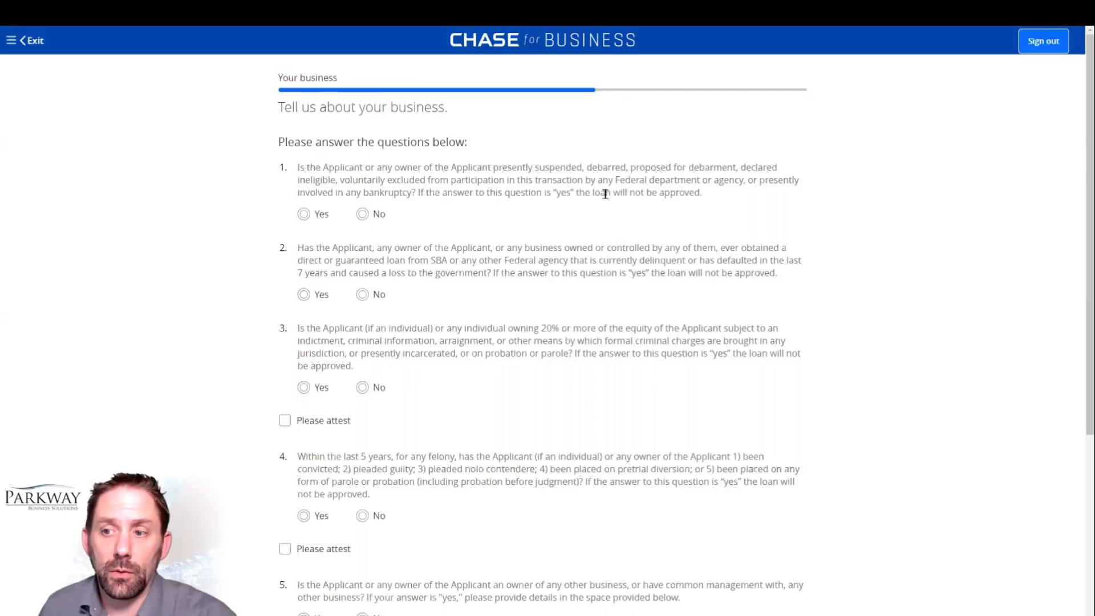
Step: Answer No to questions 1 to 3 on debarment, delinquent federal loans and criminal charges, and attest to the third answer
click(362, 215)
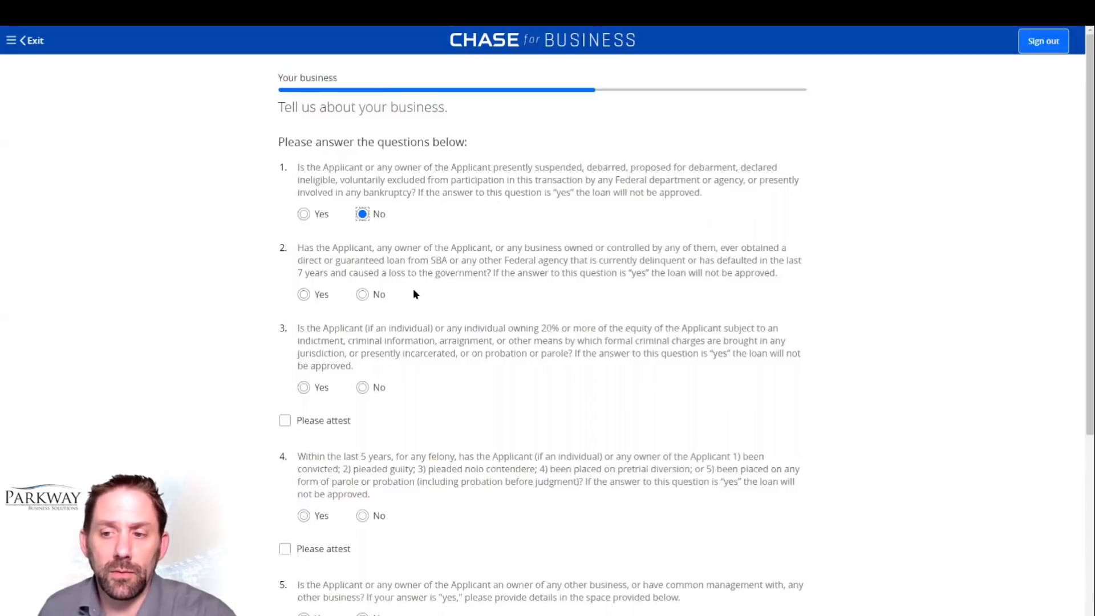
click(362, 295)
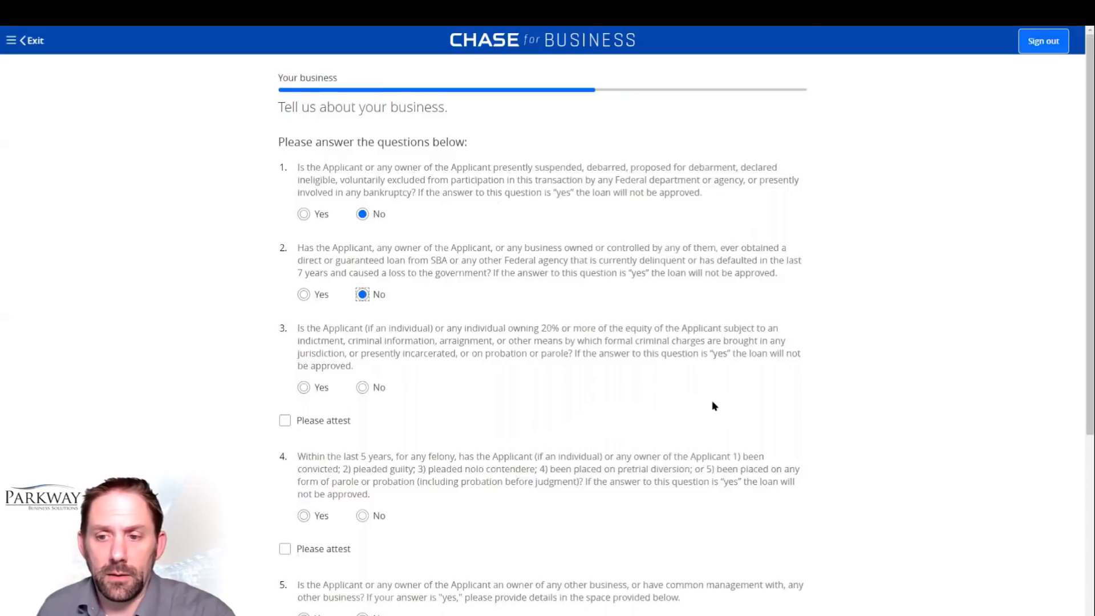
scroll(713, 405, down, 2)
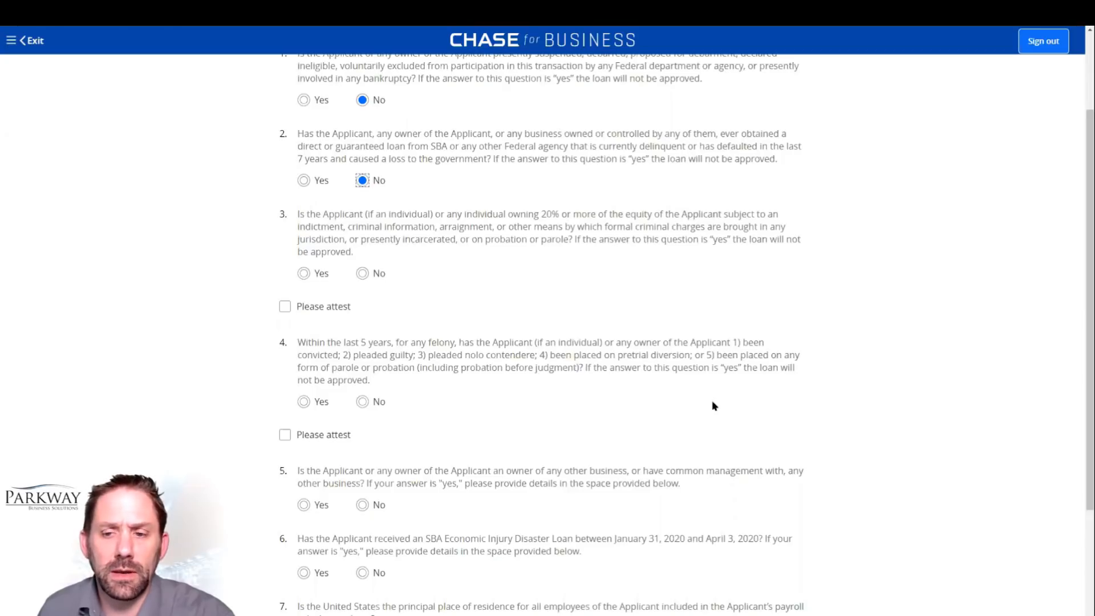
click(362, 275)
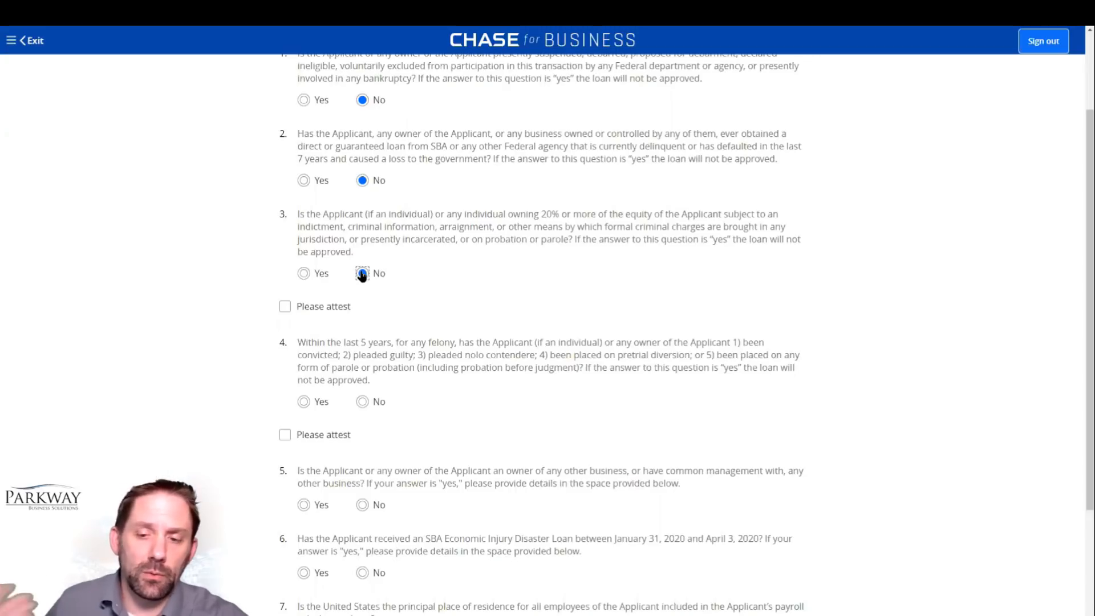
click(285, 308)
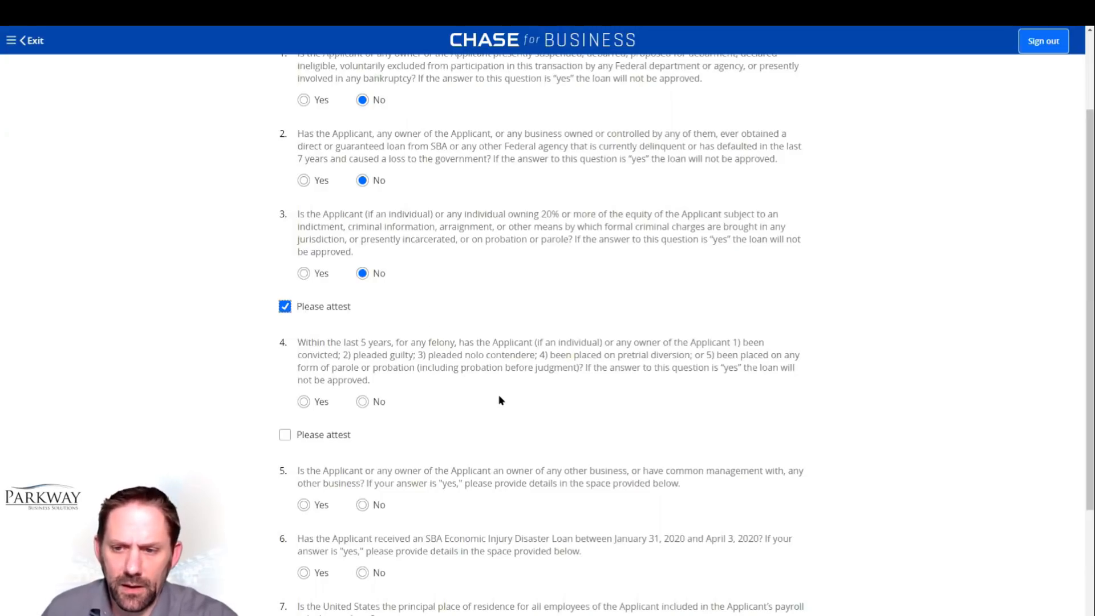
Step: Answer No to question 4 on felonies within the last 5 years and attest to that answer
scroll(500, 401, down, 3)
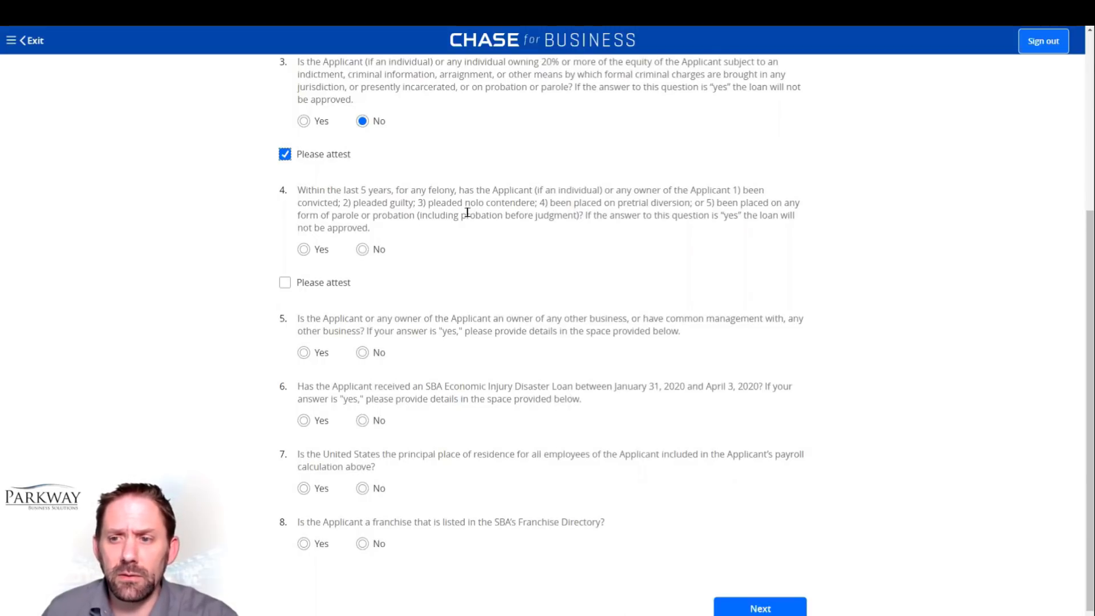
click(361, 250)
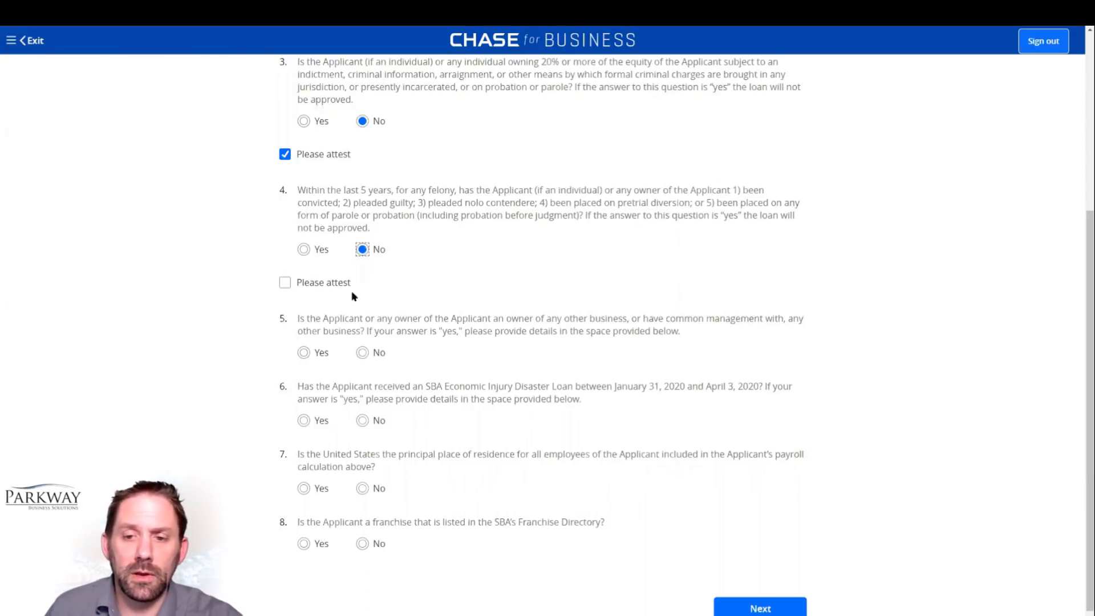
click(284, 284)
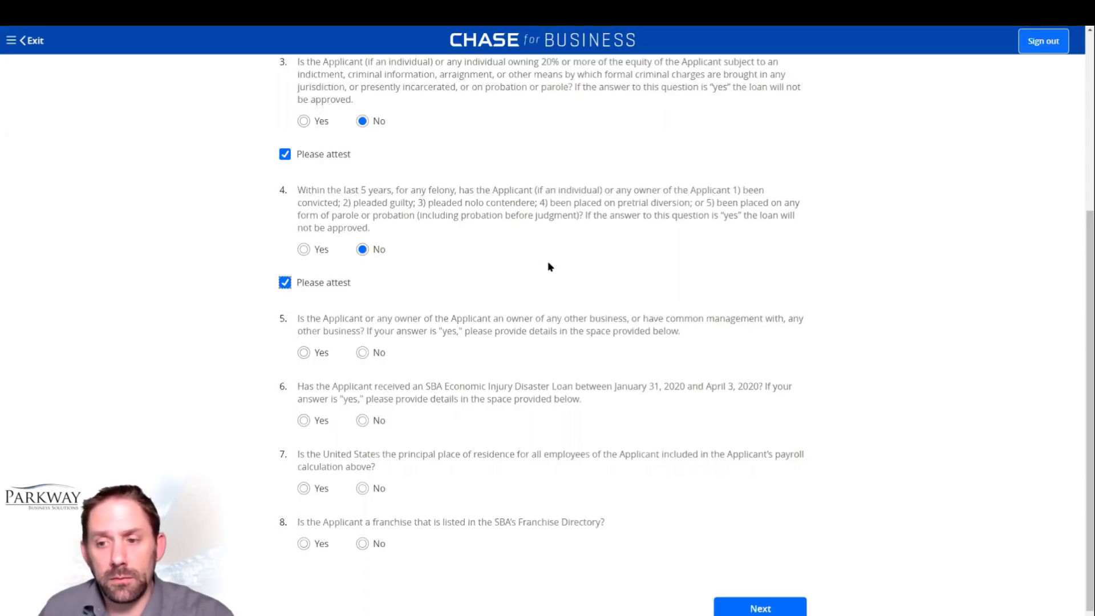
Step: Answer No to owning any other business and No to having received an SBA Economic Injury Disaster Loan
scroll(553, 280, down, 1)
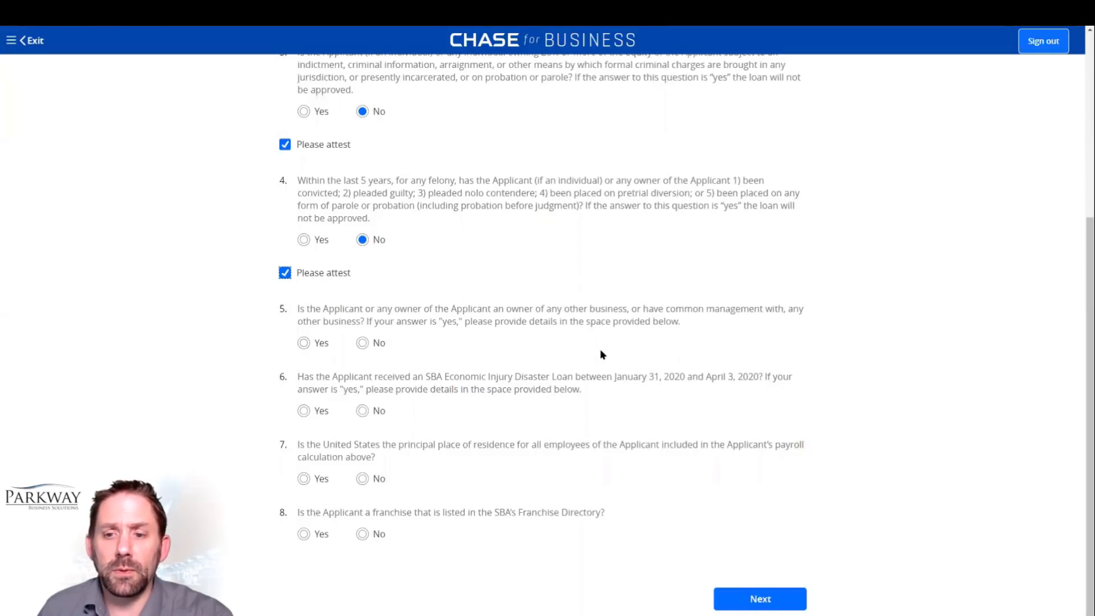
click(363, 344)
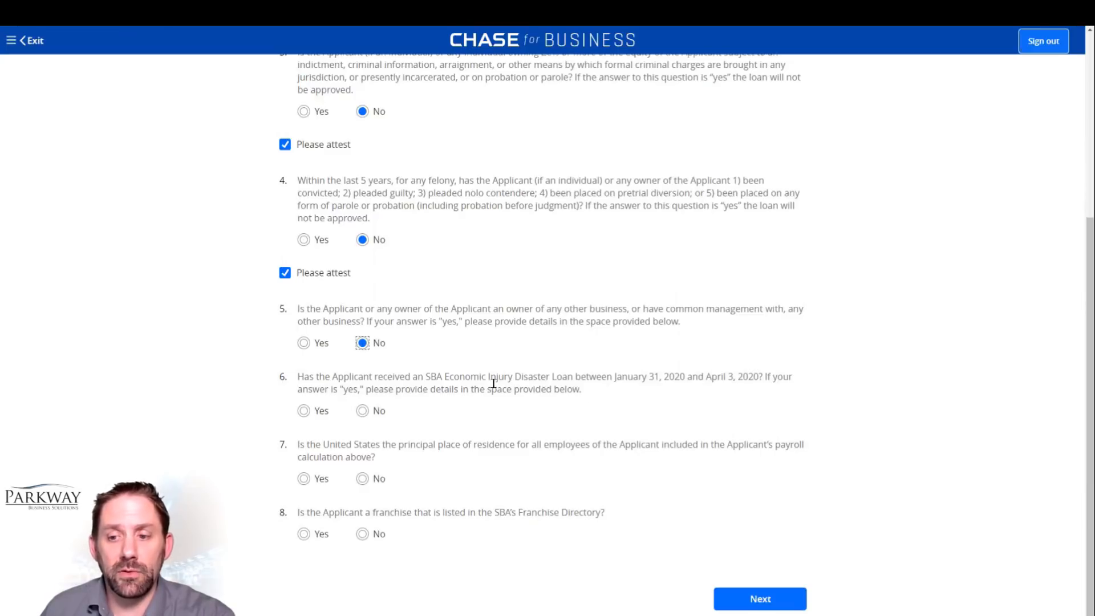
click(363, 412)
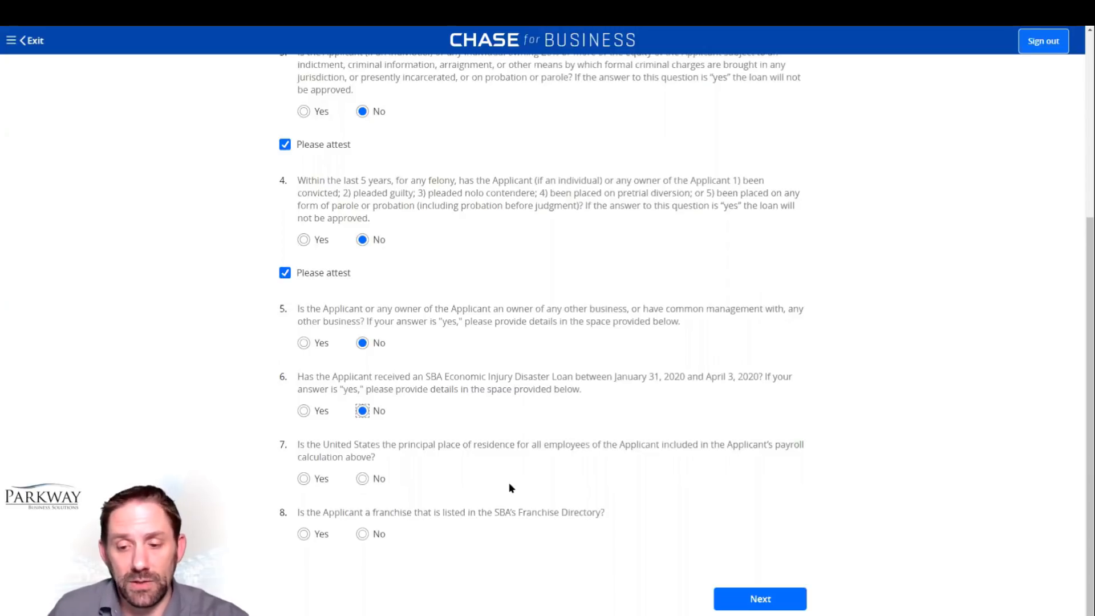
Step: Answer Yes to all employees residing in the United States and No to being a listed franchise, then continue to the document upload
click(364, 480)
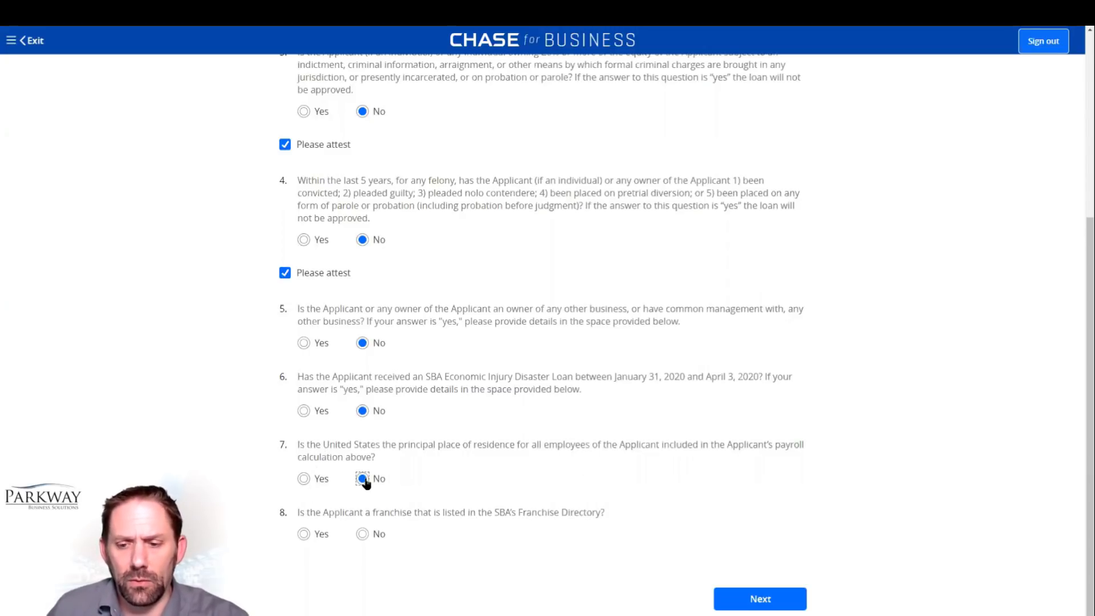
click(304, 481)
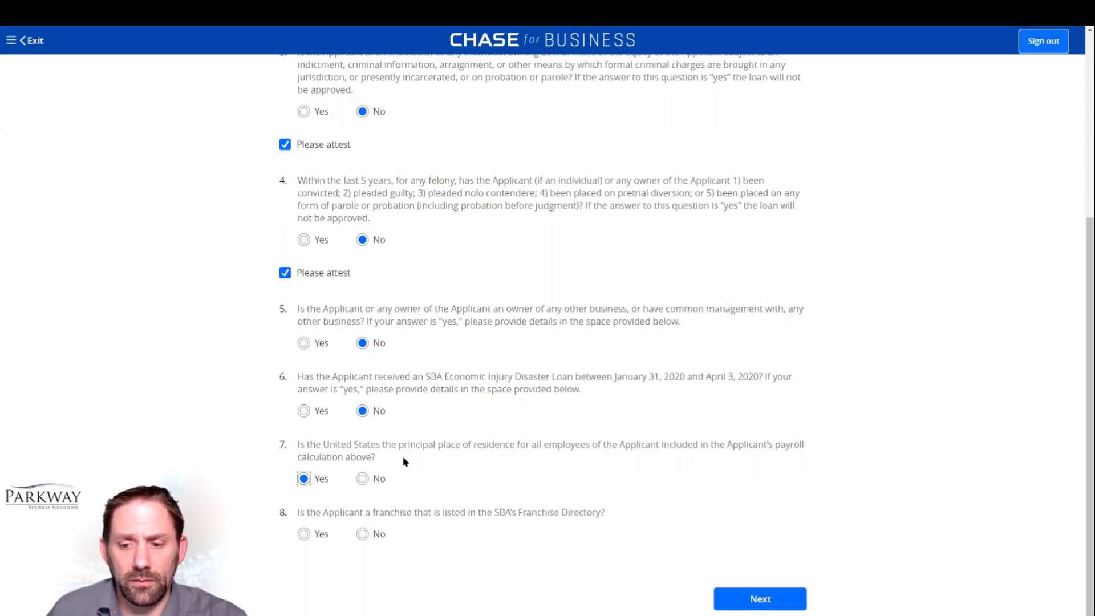
click(362, 535)
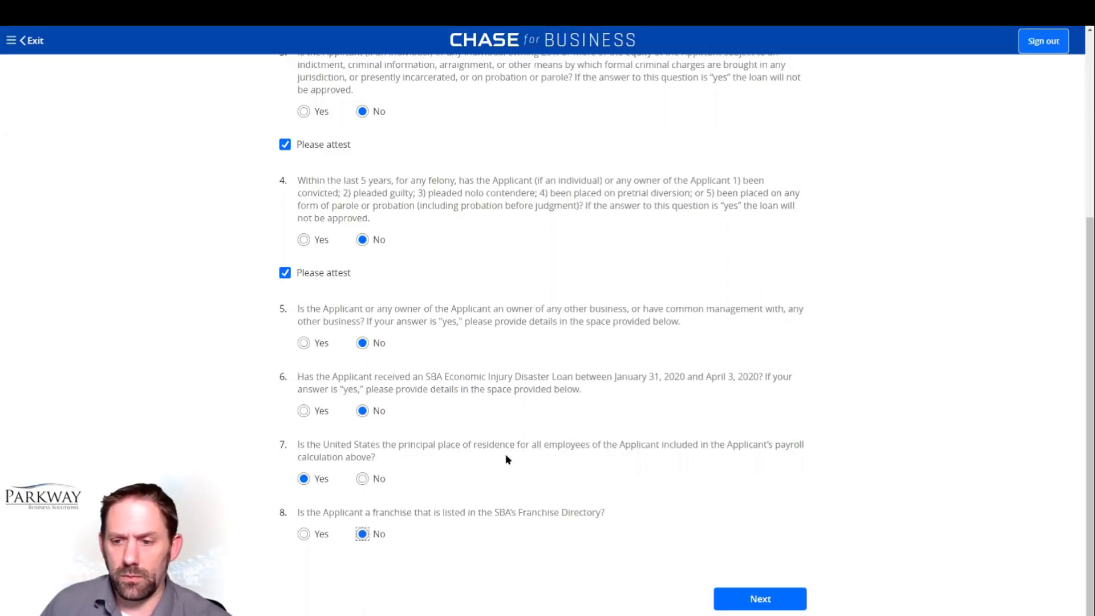
click(761, 600)
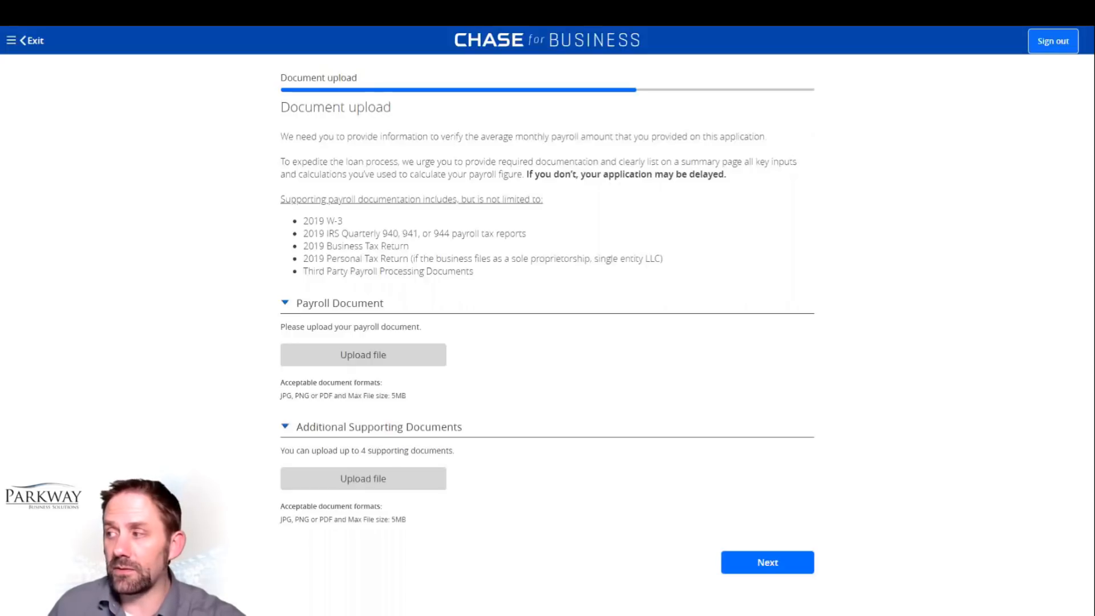
Step: Continue from the document upload to the disclosures and check every certification statement for the Applicant
click(768, 562)
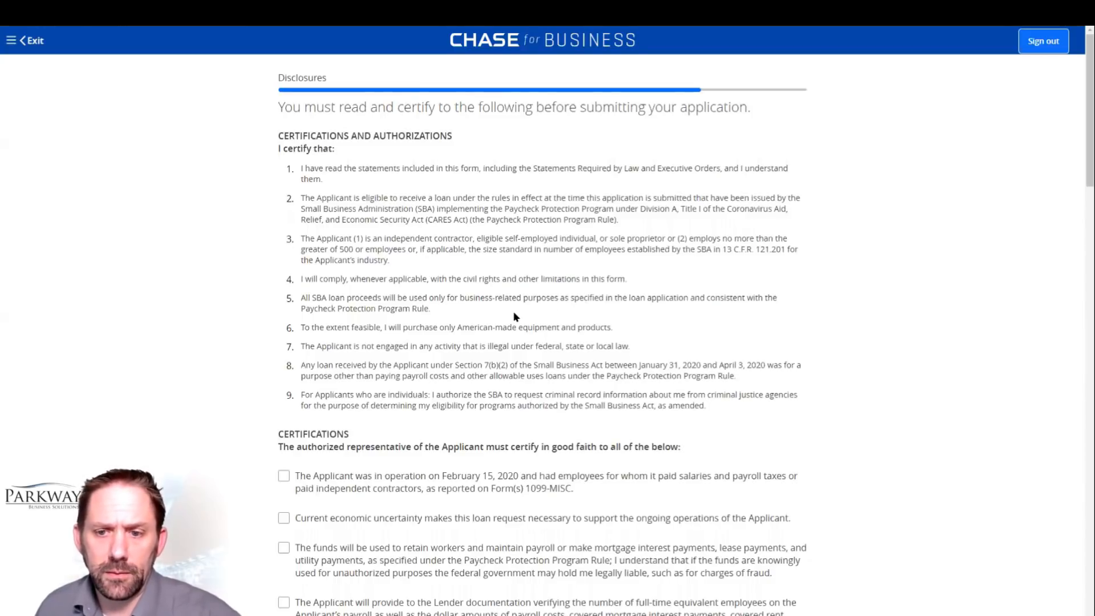
scroll(514, 317, down, 1)
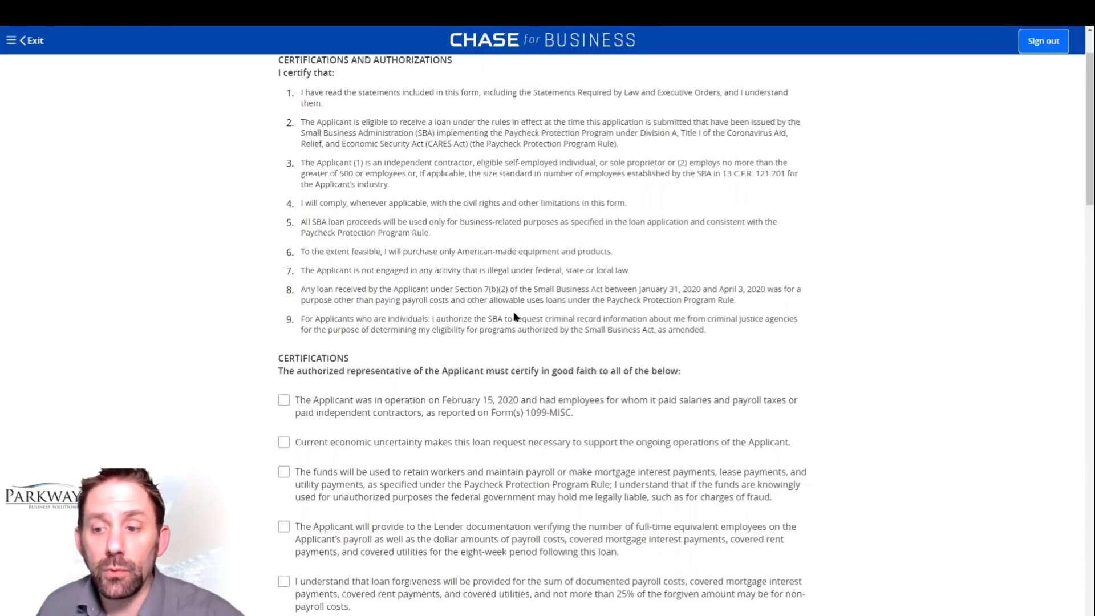
scroll(515, 318, down, 1)
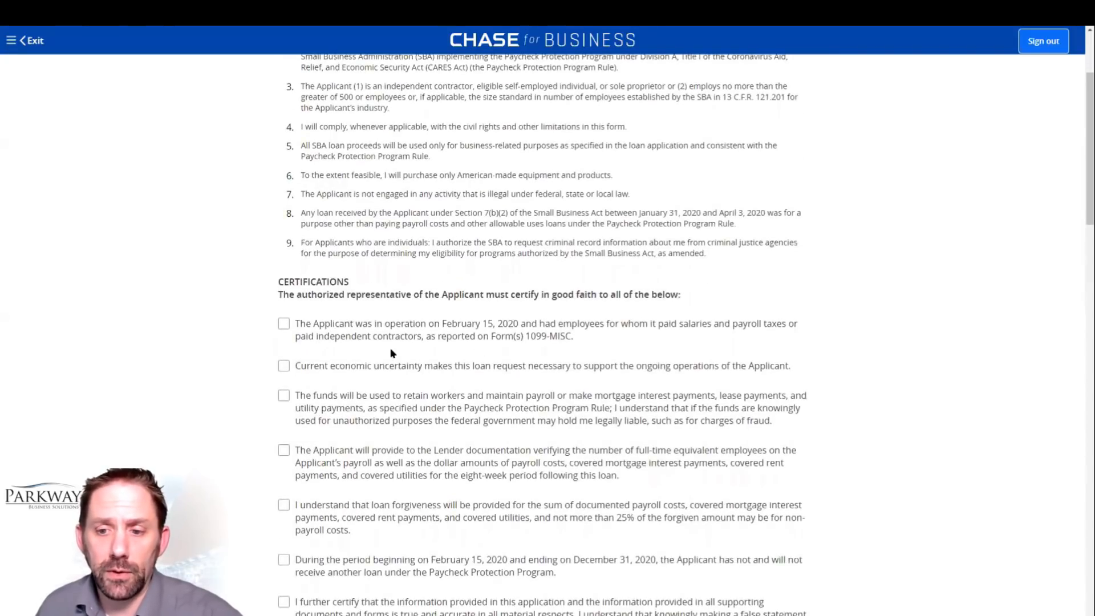
click(283, 324)
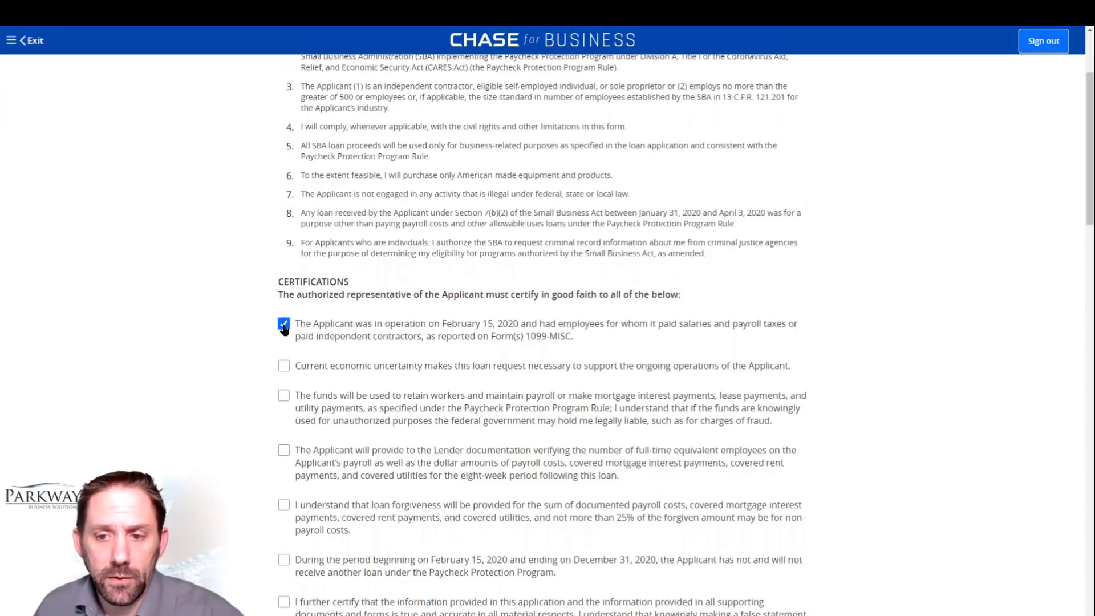
click(284, 366)
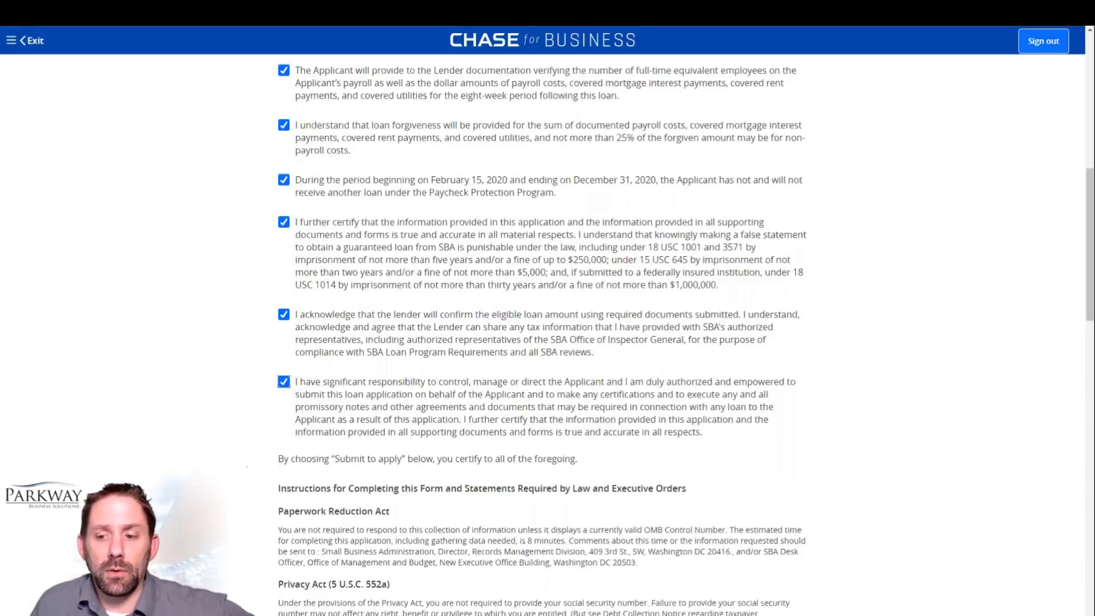
Step: Review the statements required by law and the loan amount, term, interest rate and repayment conditions in the disclosures
scroll(251, 451, down, 2)
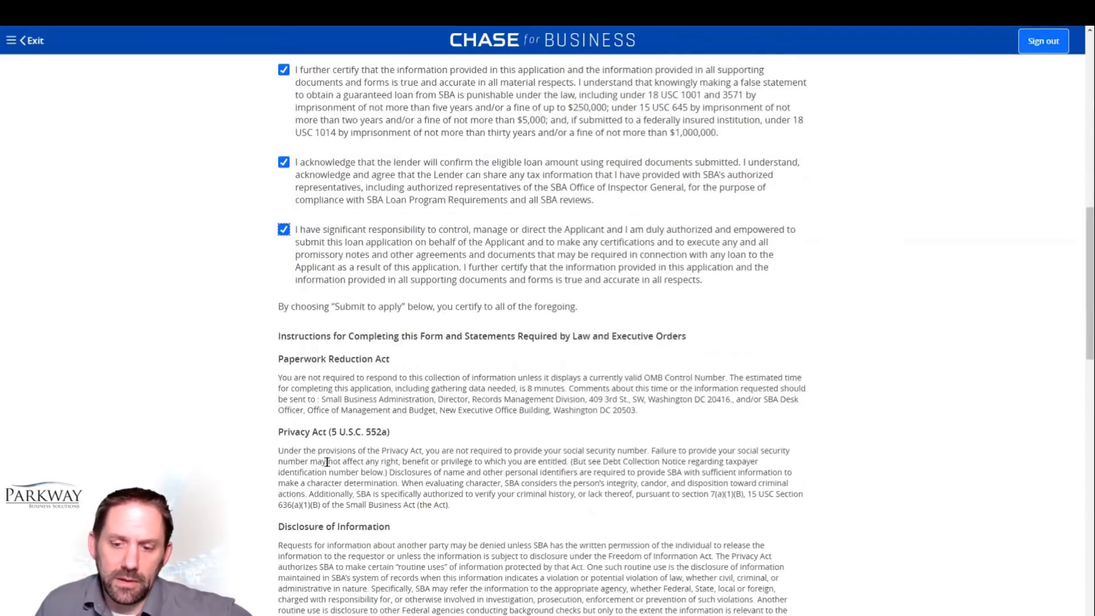
scroll(324, 494, down, 2)
scroll(325, 499, down, 4)
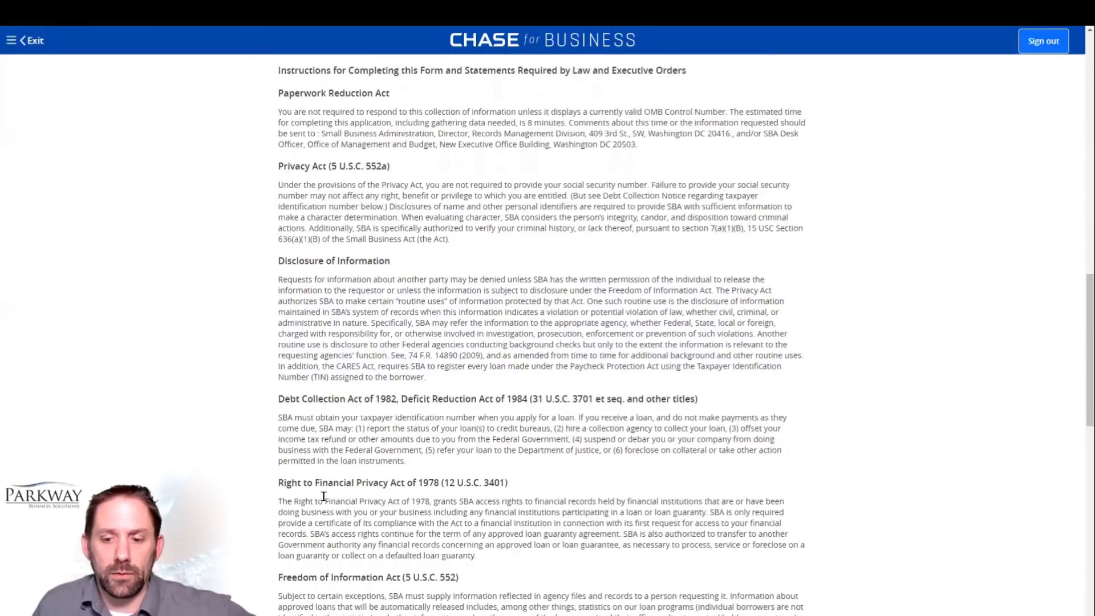
scroll(324, 497, down, 5)
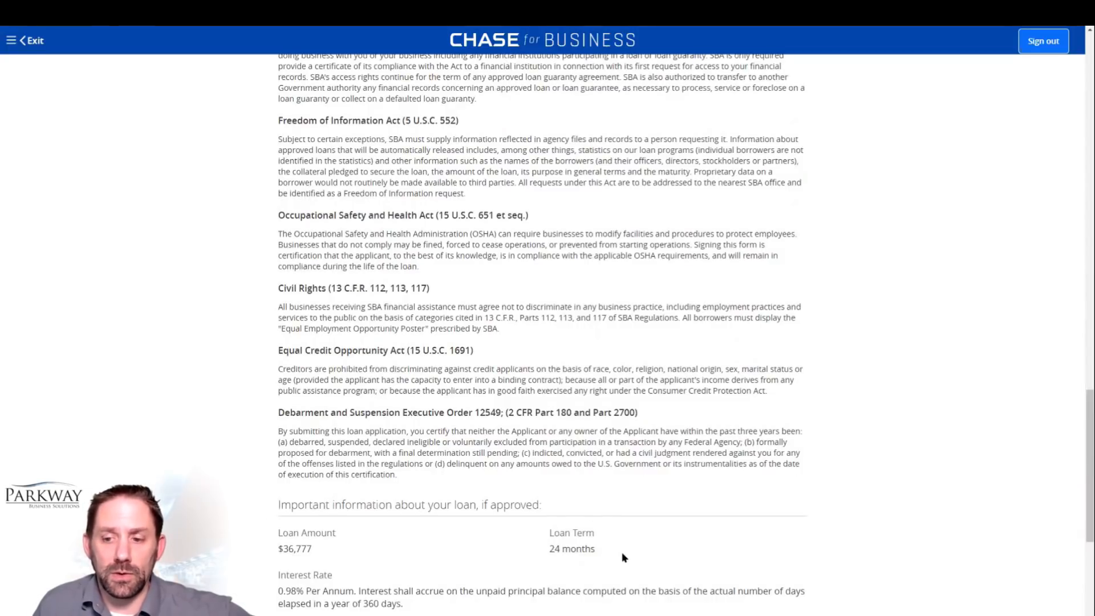
scroll(623, 557, down, 1)
scroll(624, 556, down, 1)
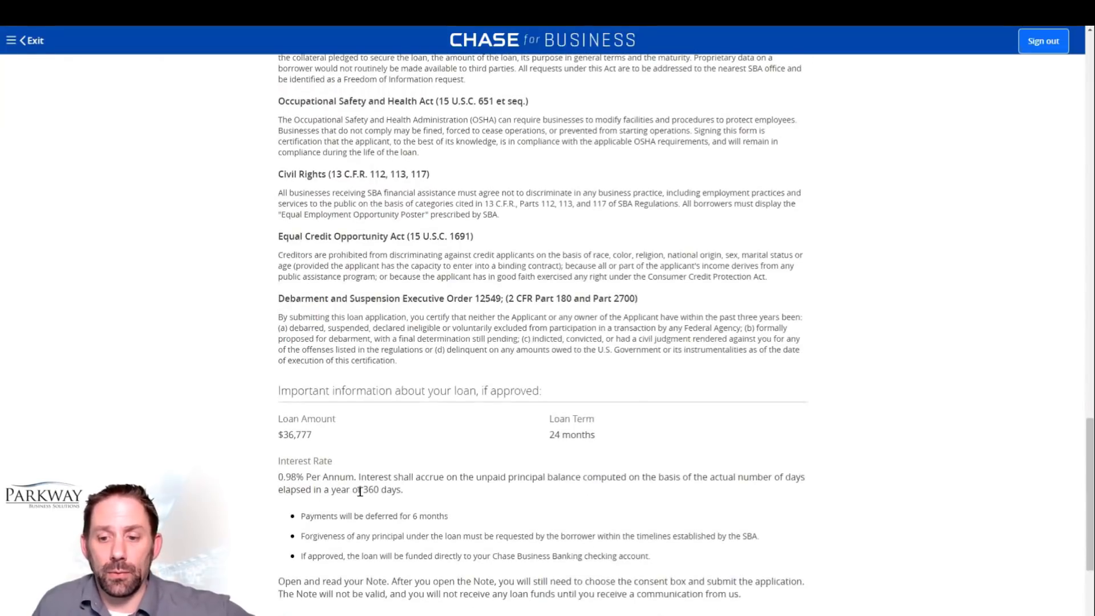
scroll(360, 490, down, 1)
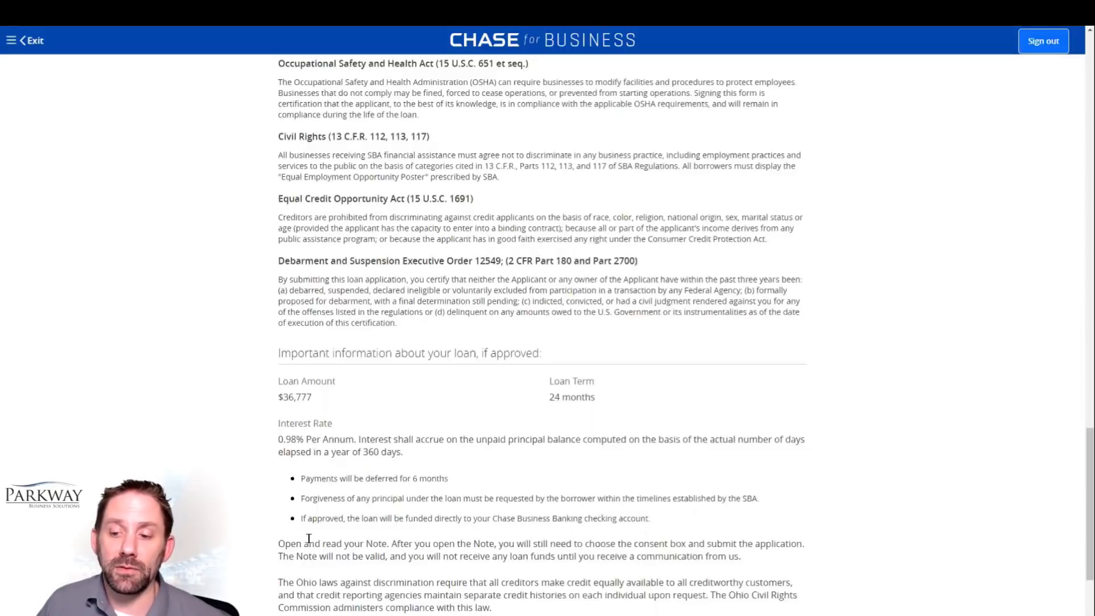
scroll(505, 534, down, 2)
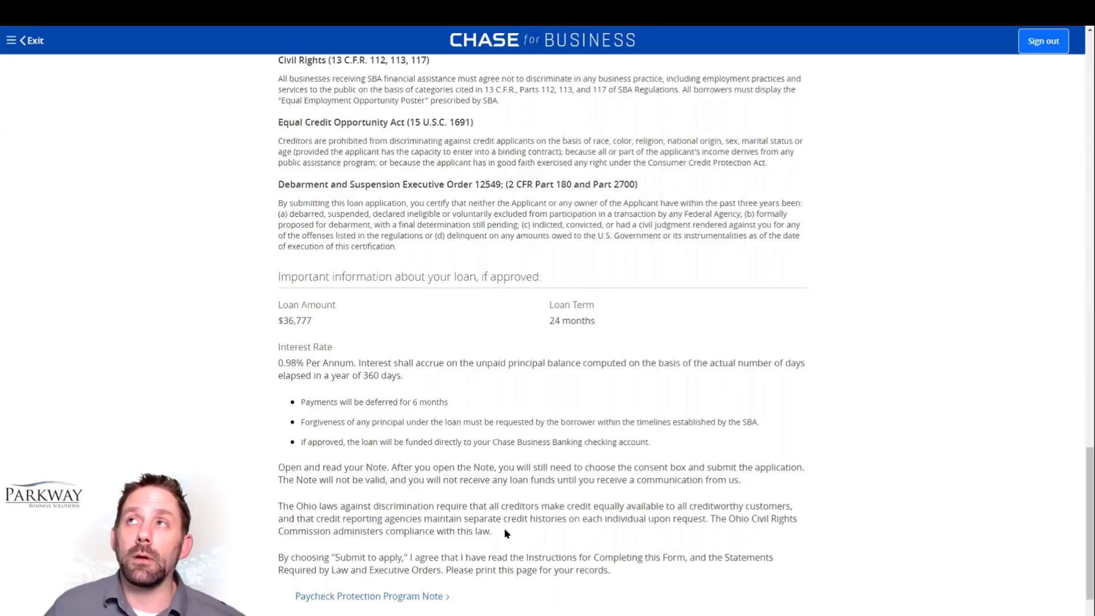
scroll(506, 534, down, 1)
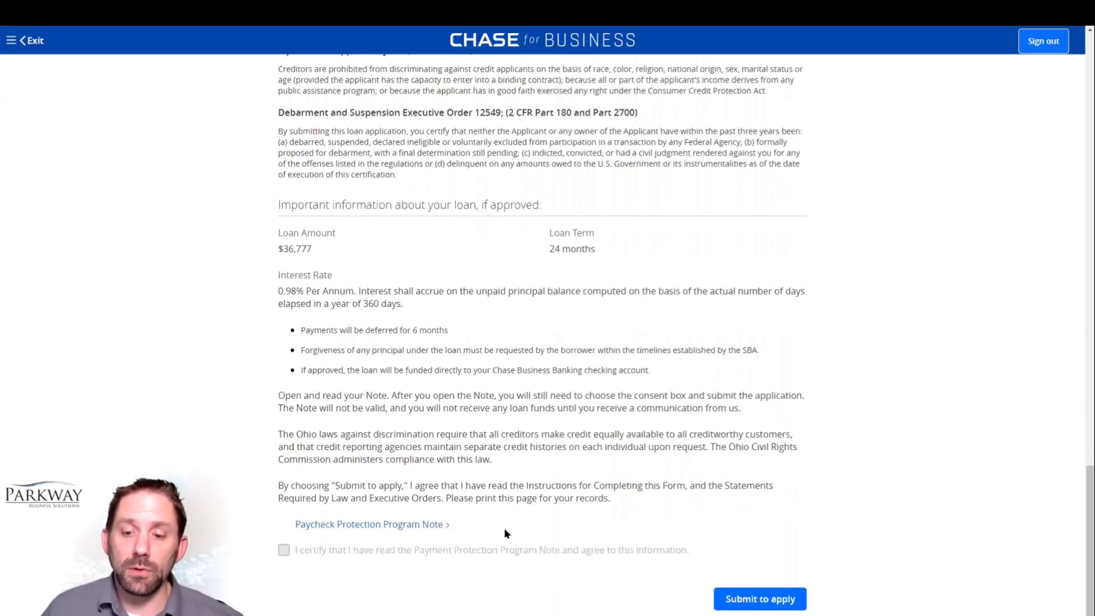
Step: Open the Paycheck Protection Program Note, certify having read and agreed to it, and submit the application
click(322, 525)
click(284, 550)
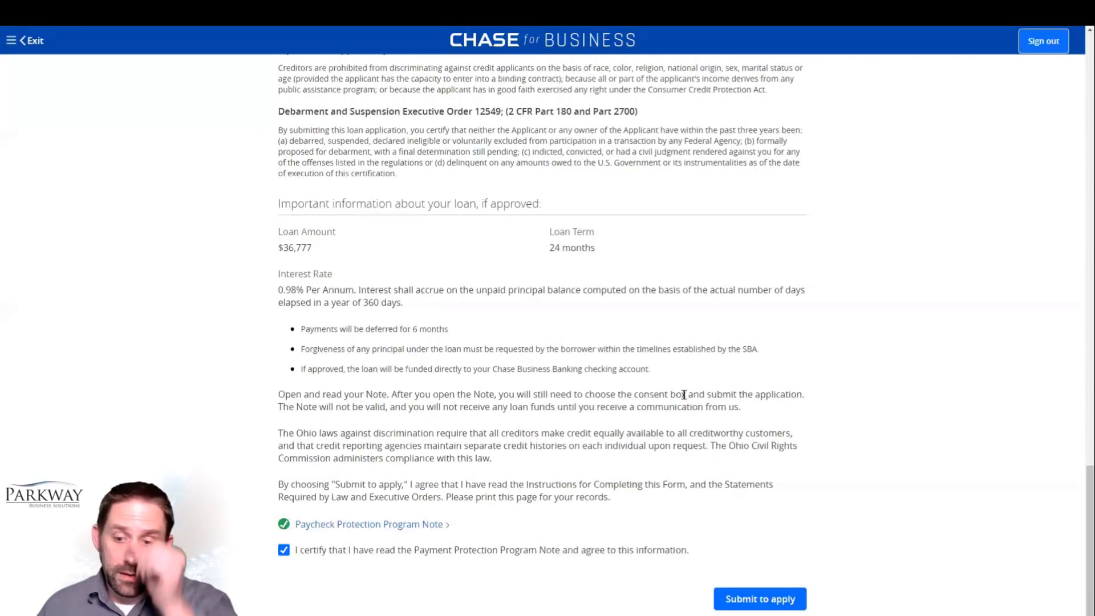
click(760, 599)
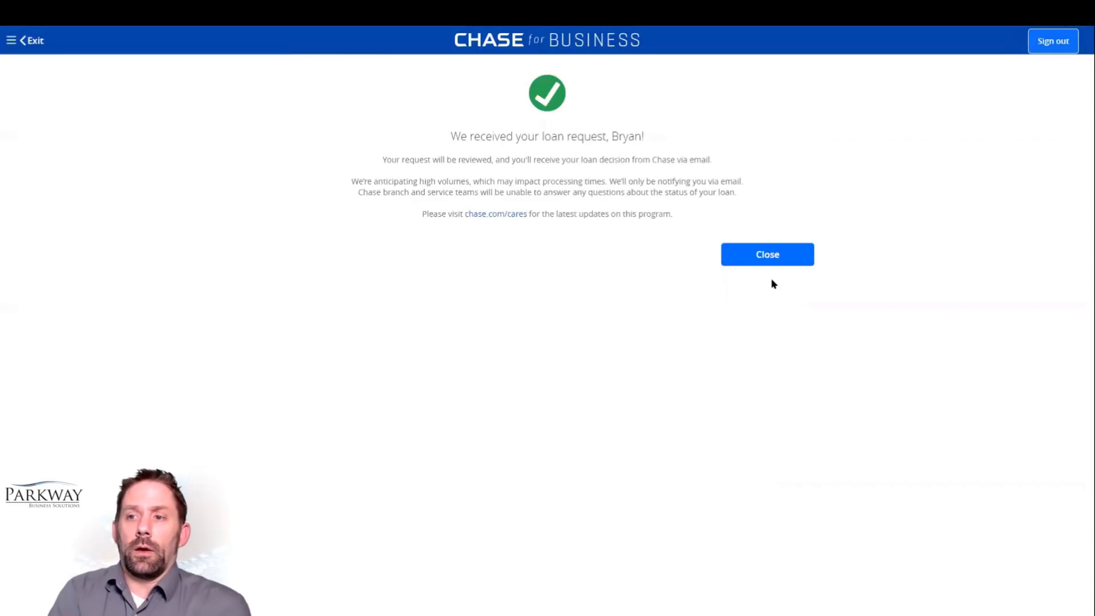